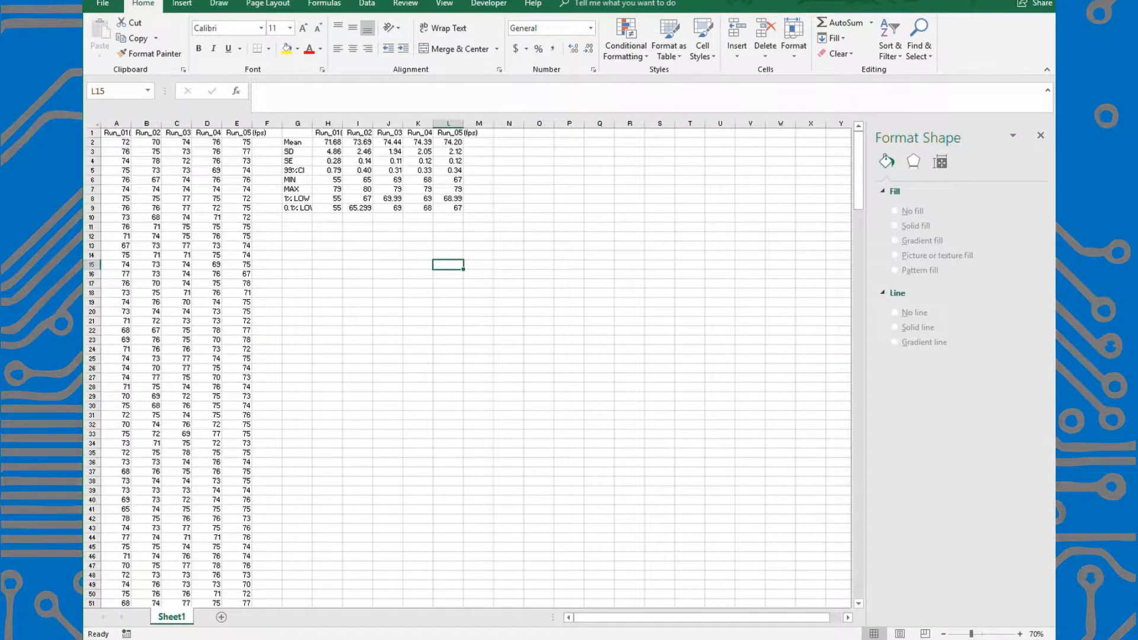
Review the raw frame-rate data of the five runs in columns A to E down to the last row.
drag(118, 138, 249, 506)
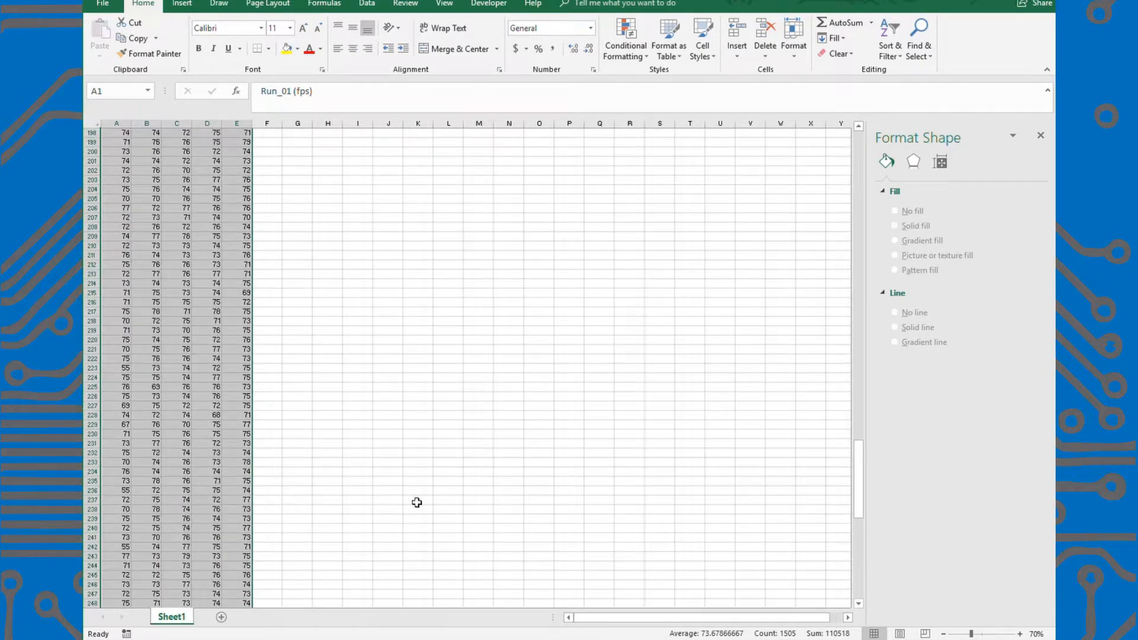
drag(861, 501, 859, 177)
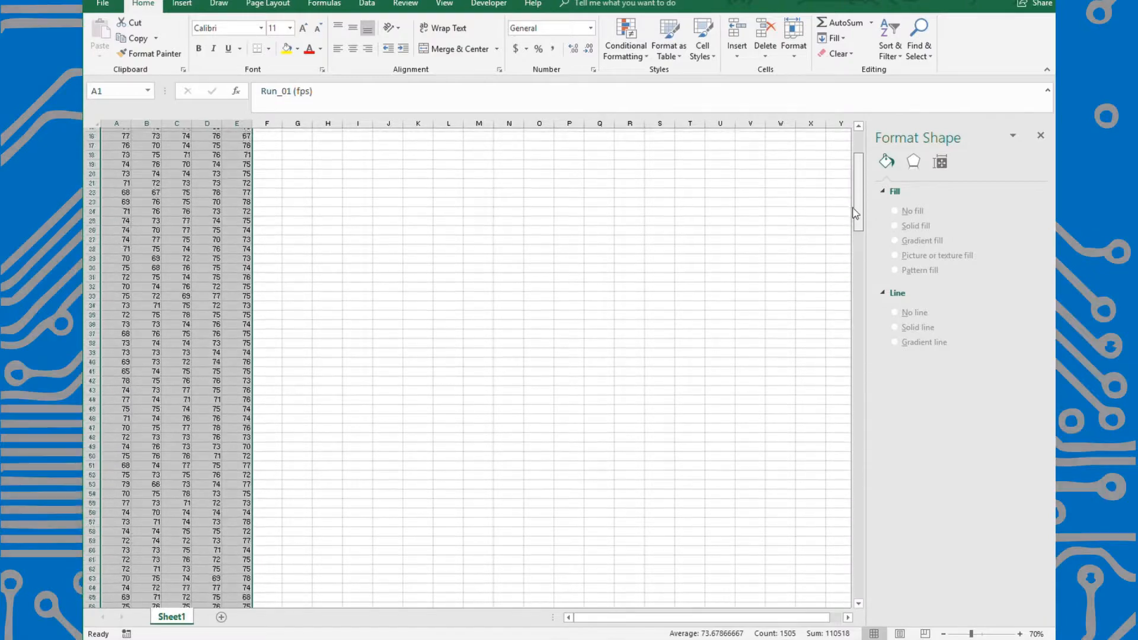
click(410, 271)
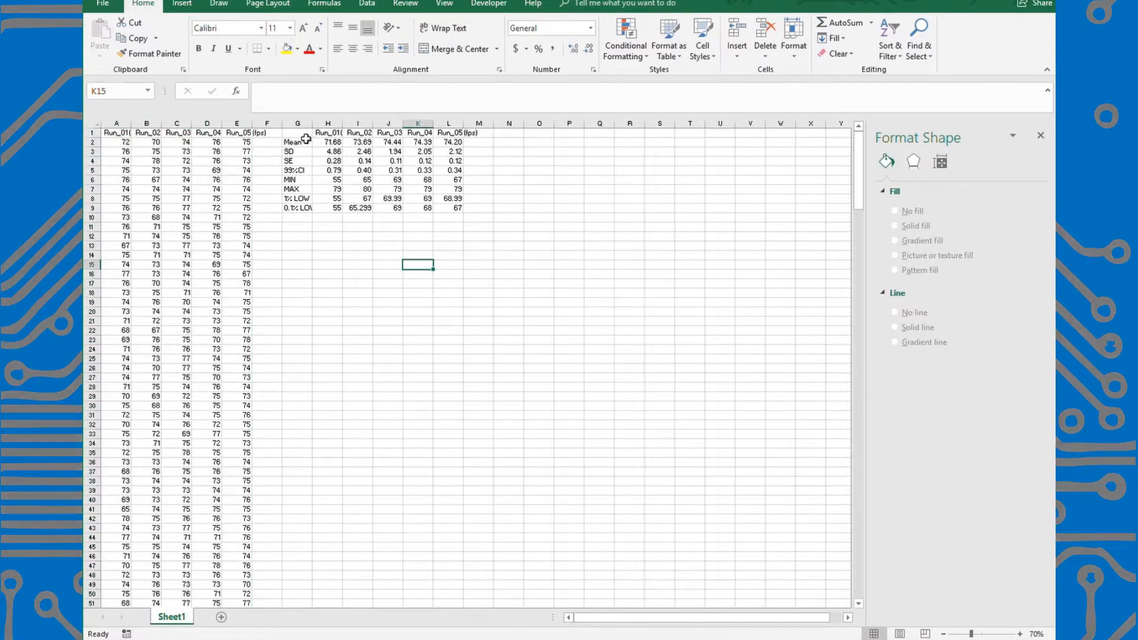
Examine the Mean, SD and SE rows of the summary table, including the Run_01 mean and standard error formulas.
drag(296, 134, 465, 146)
click(297, 274)
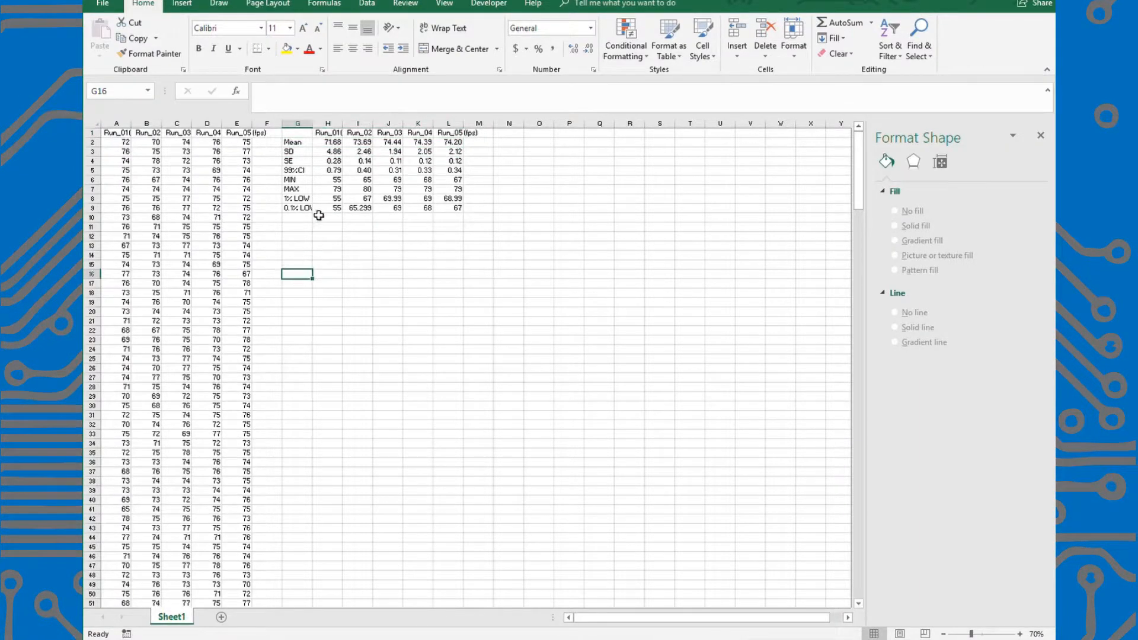
click(328, 143)
drag(347, 148, 443, 150)
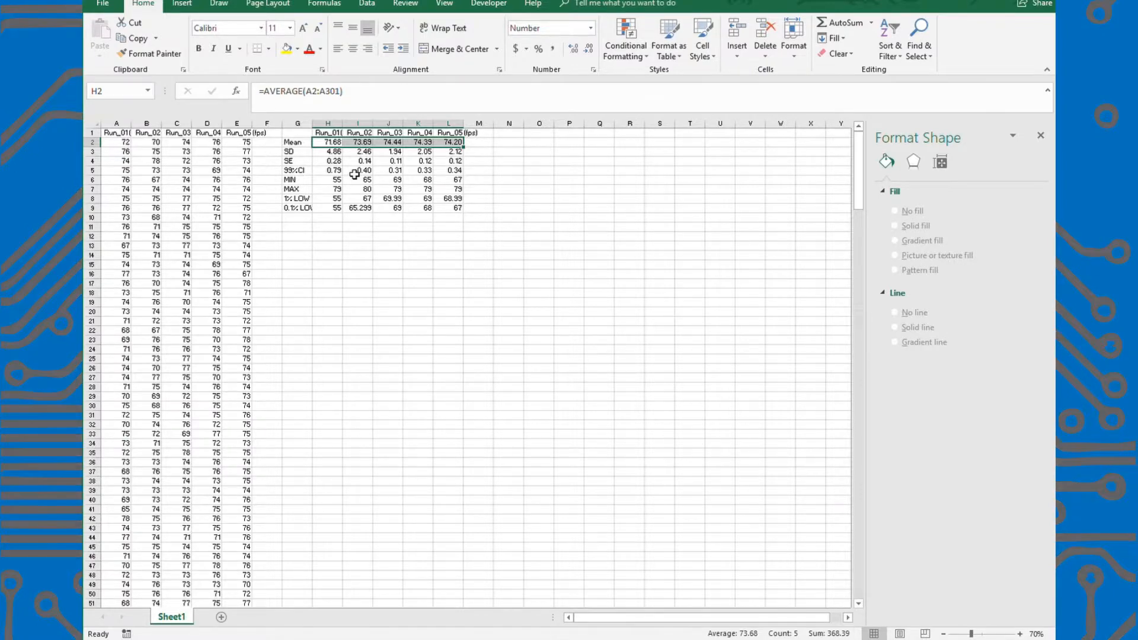
drag(295, 152, 452, 161)
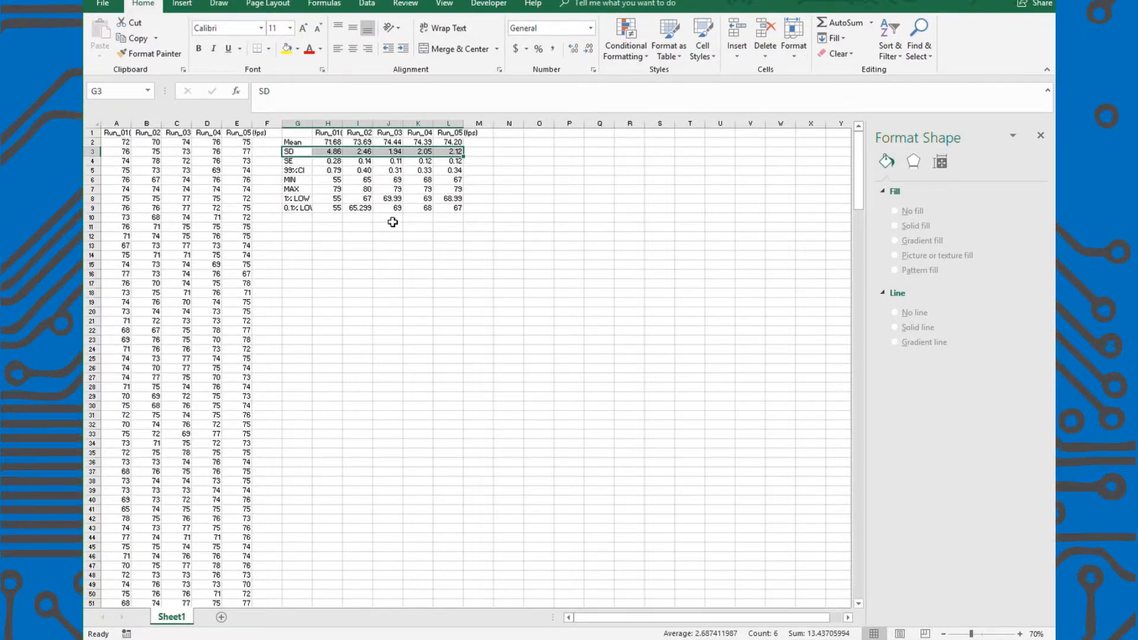
drag(301, 162, 453, 163)
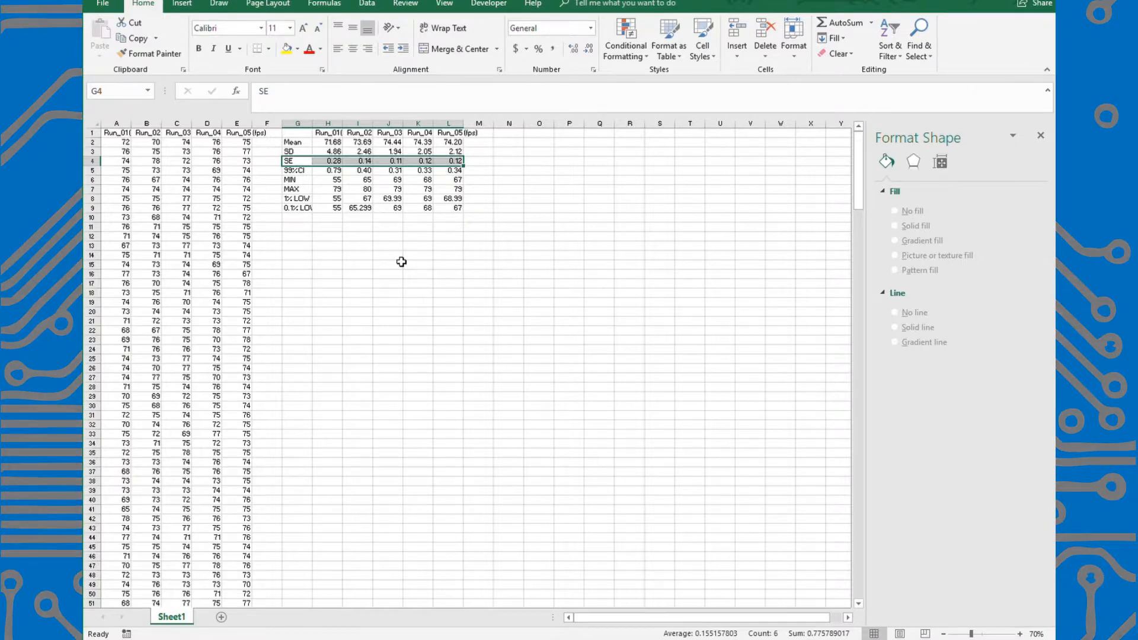
click(332, 144)
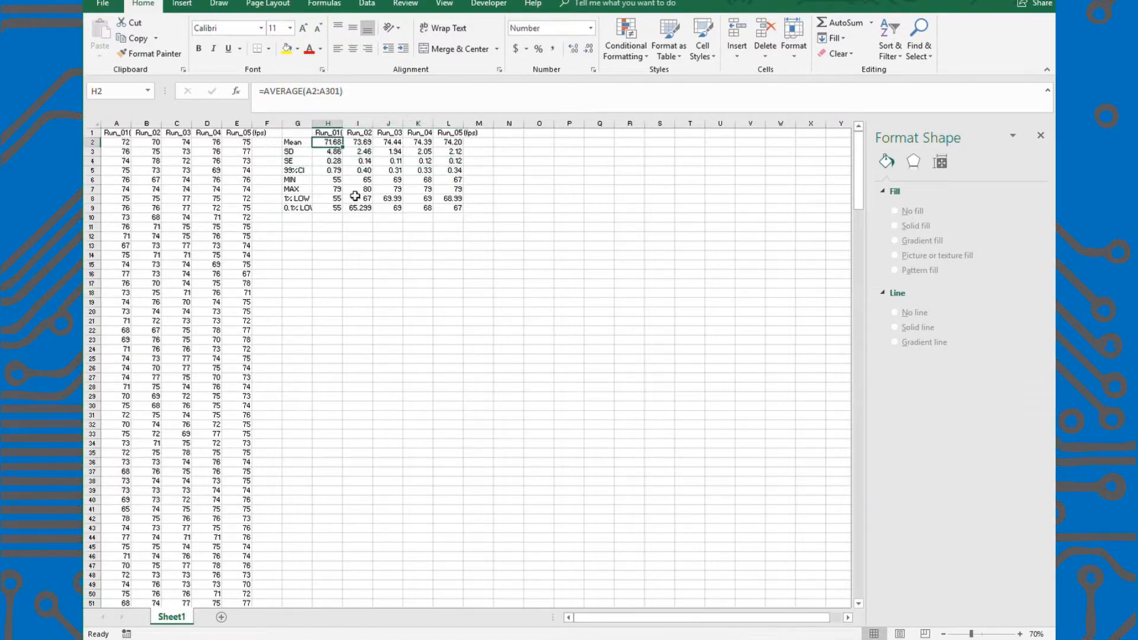
click(332, 162)
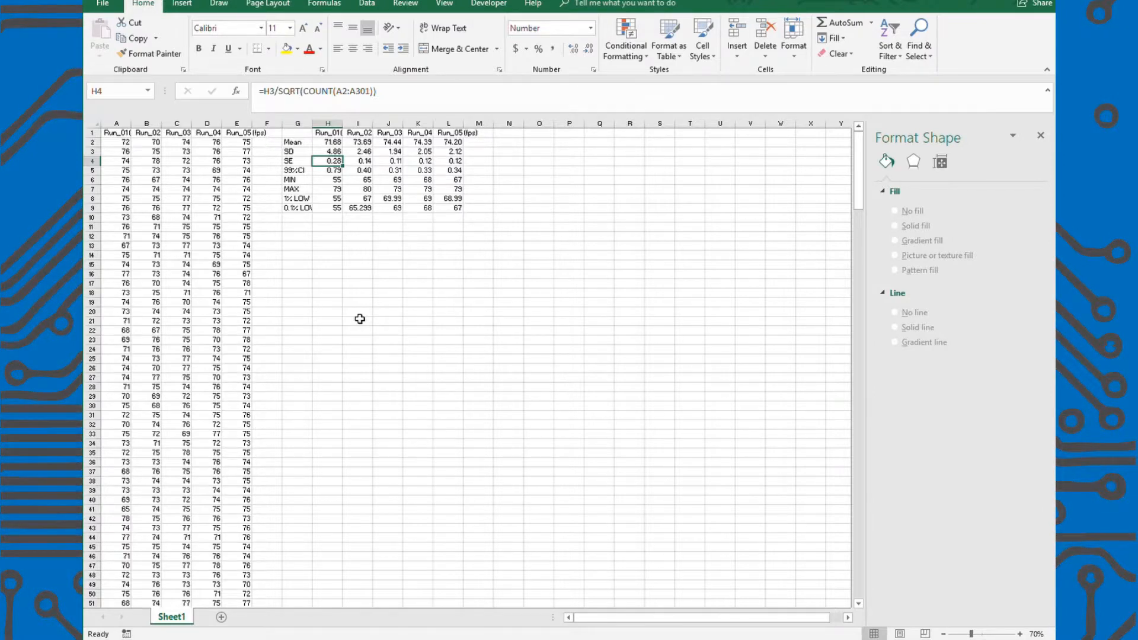
click(330, 144)
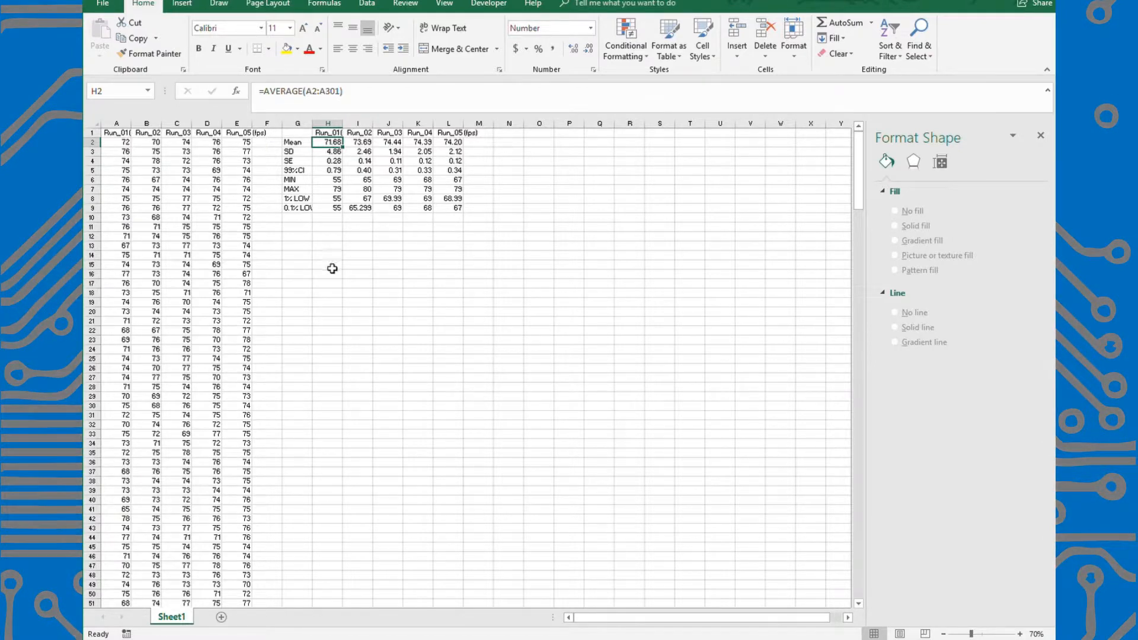
Examine the 99%CI, MIN, MAX, 1% LOW and 0.1% LOW rows of the summary table.
drag(299, 172, 451, 214)
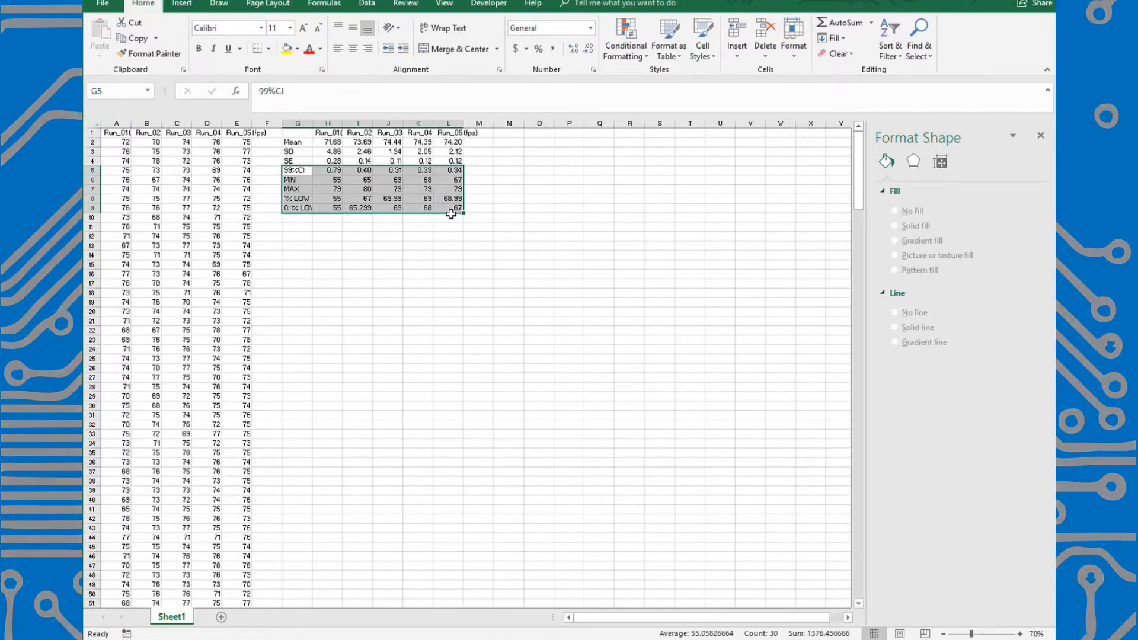
click(344, 275)
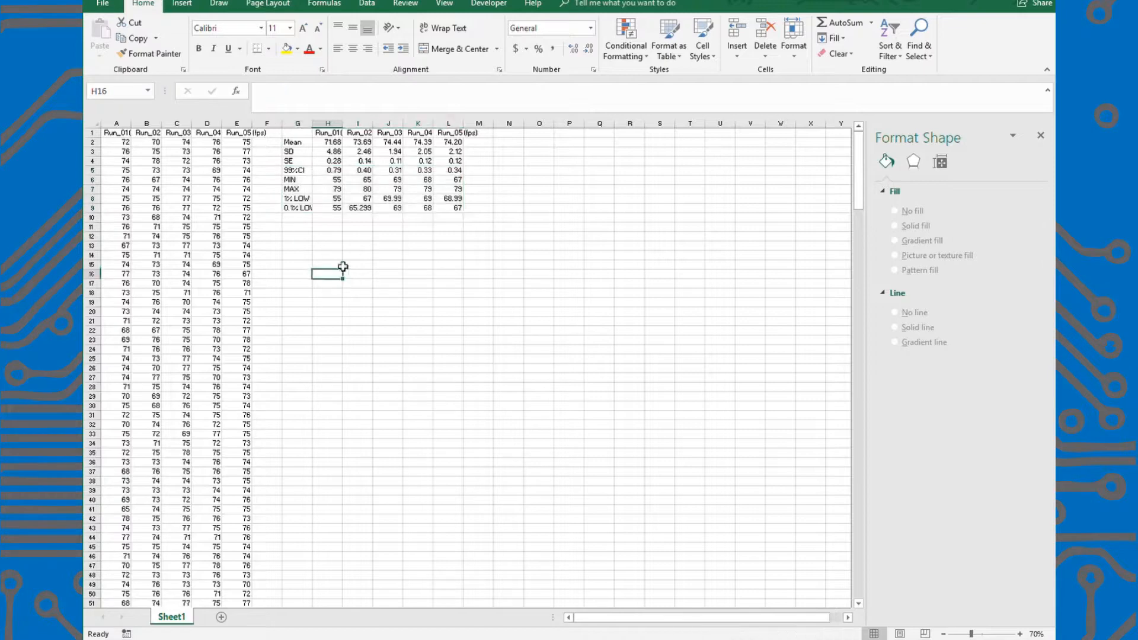
drag(300, 174, 455, 181)
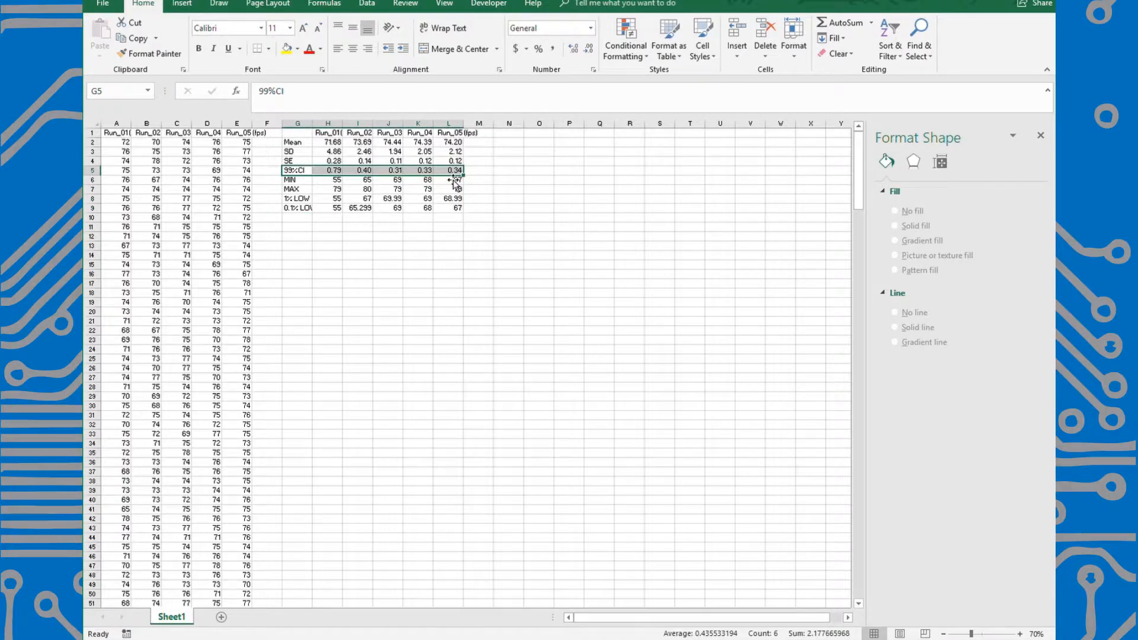
drag(297, 181, 451, 198)
click(388, 267)
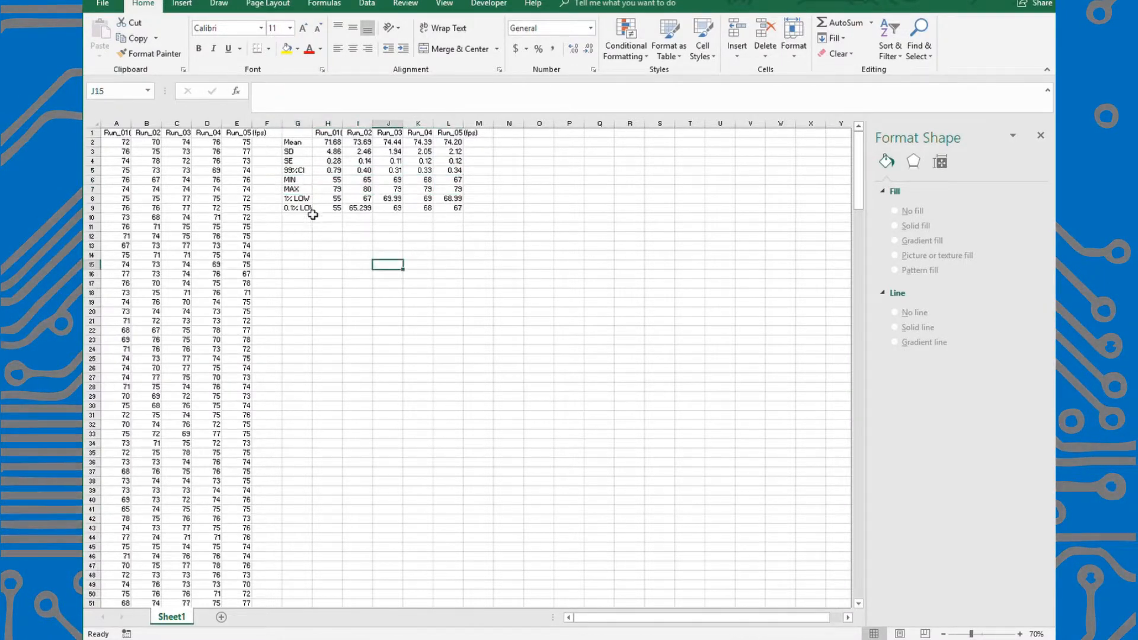
drag(299, 199, 453, 205)
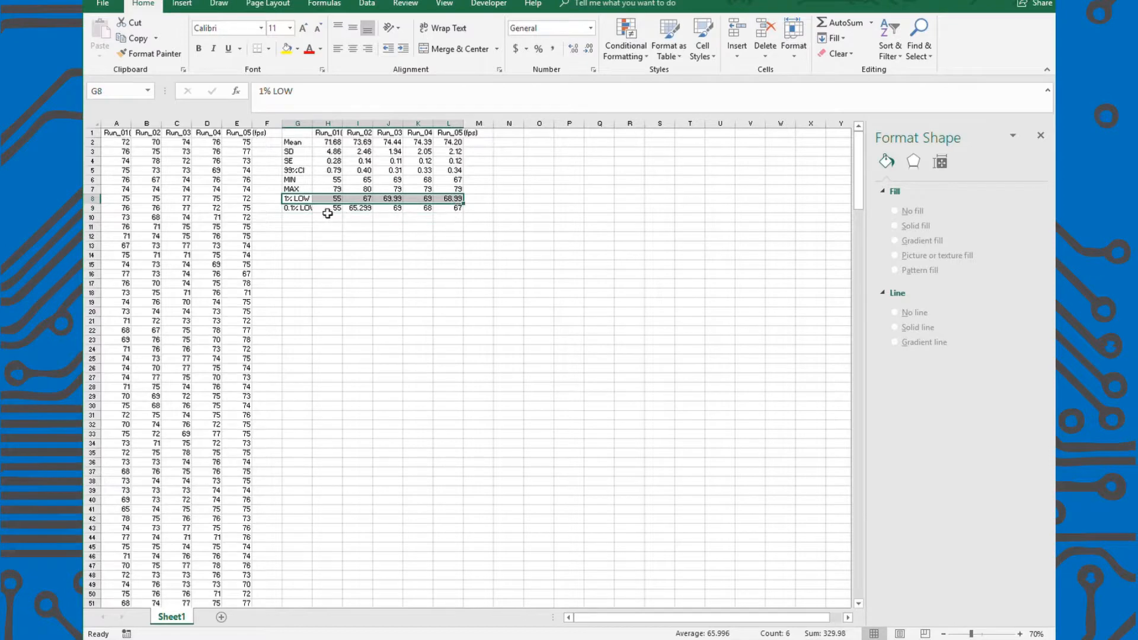
drag(300, 207, 447, 217)
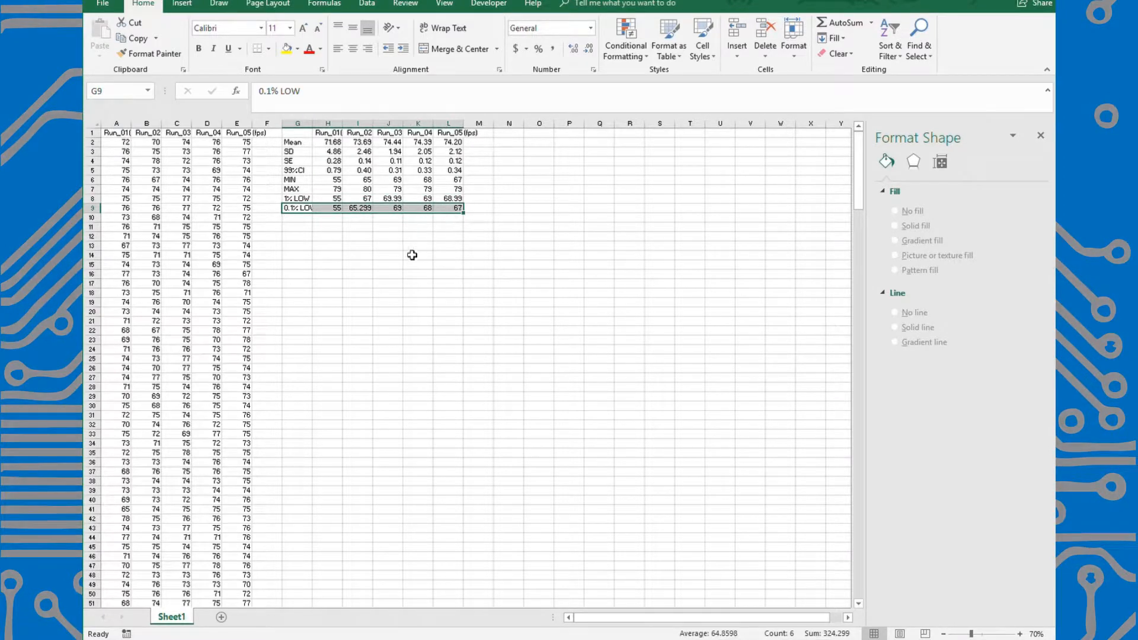
click(389, 255)
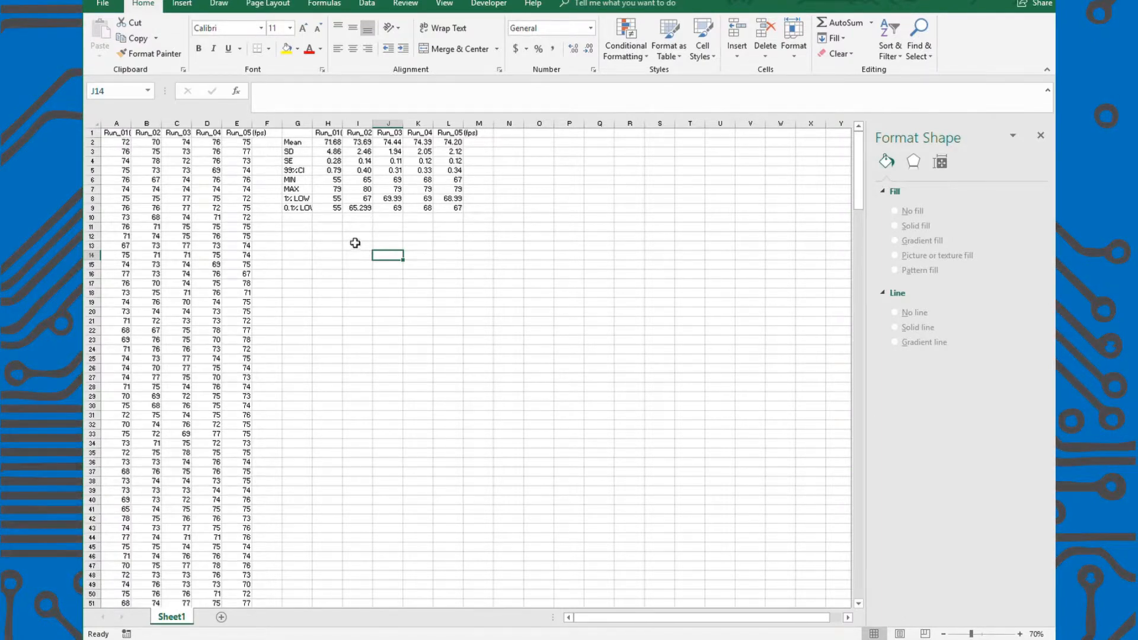
Insert a bar chart of the run headers and Mean row (G1:L2) and enlarge it to cover about G11 to T41.
drag(298, 134, 451, 145)
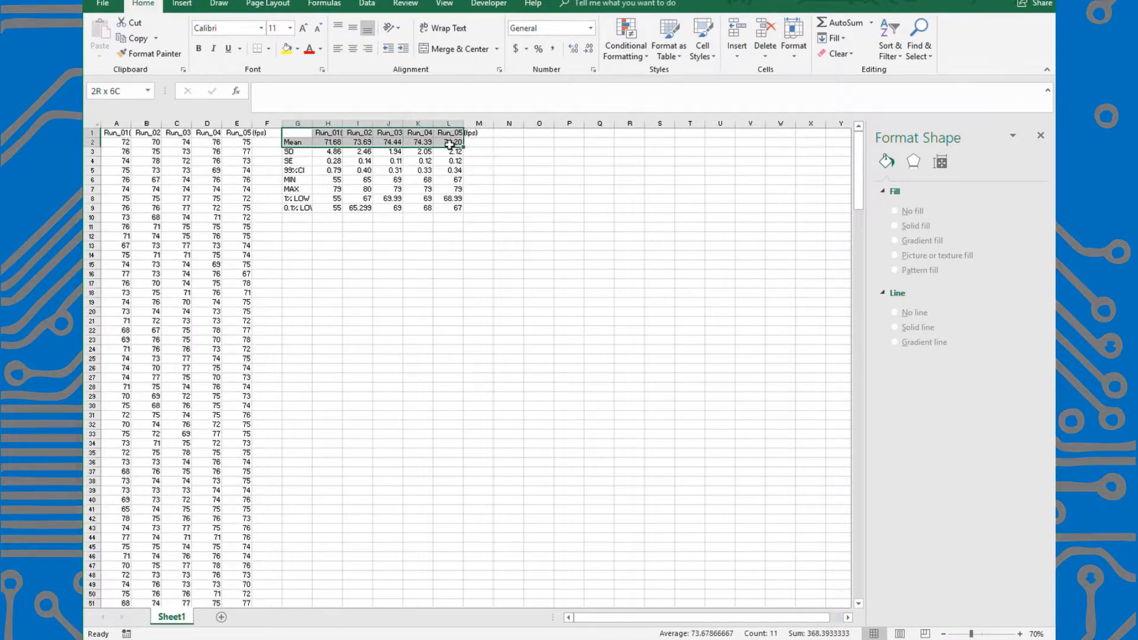
click(369, 5)
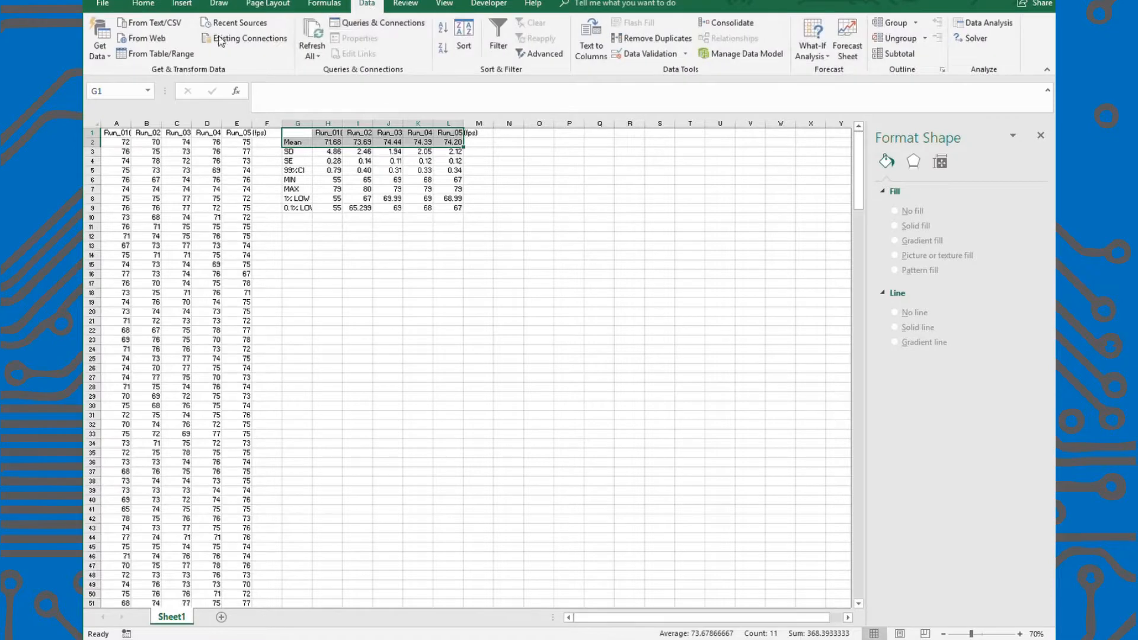
click(182, 5)
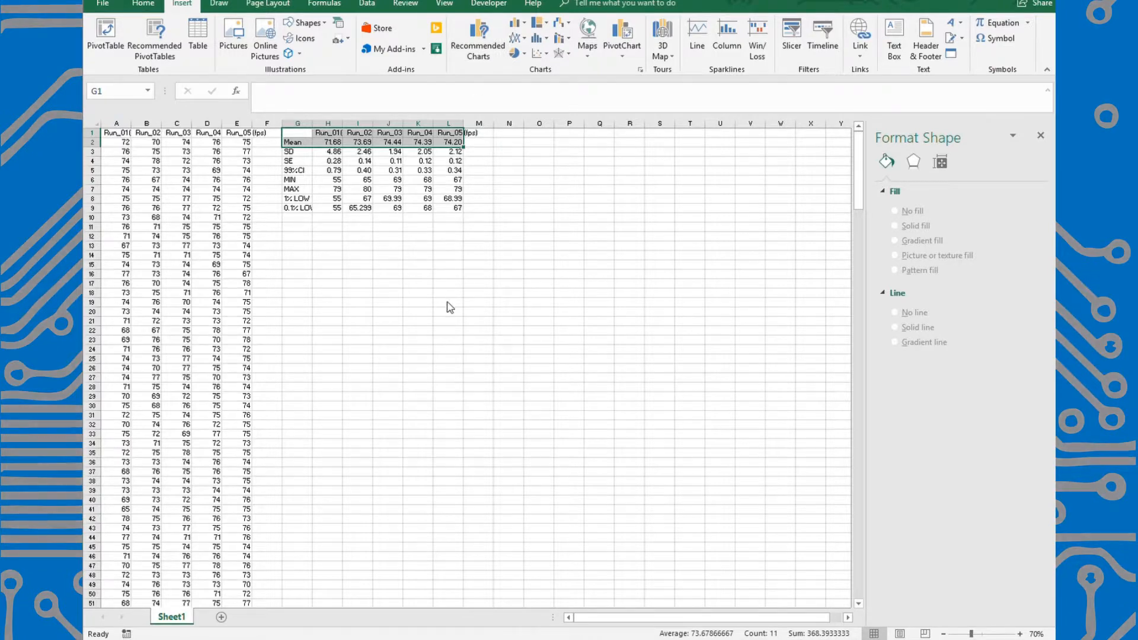
key(alt+F1)
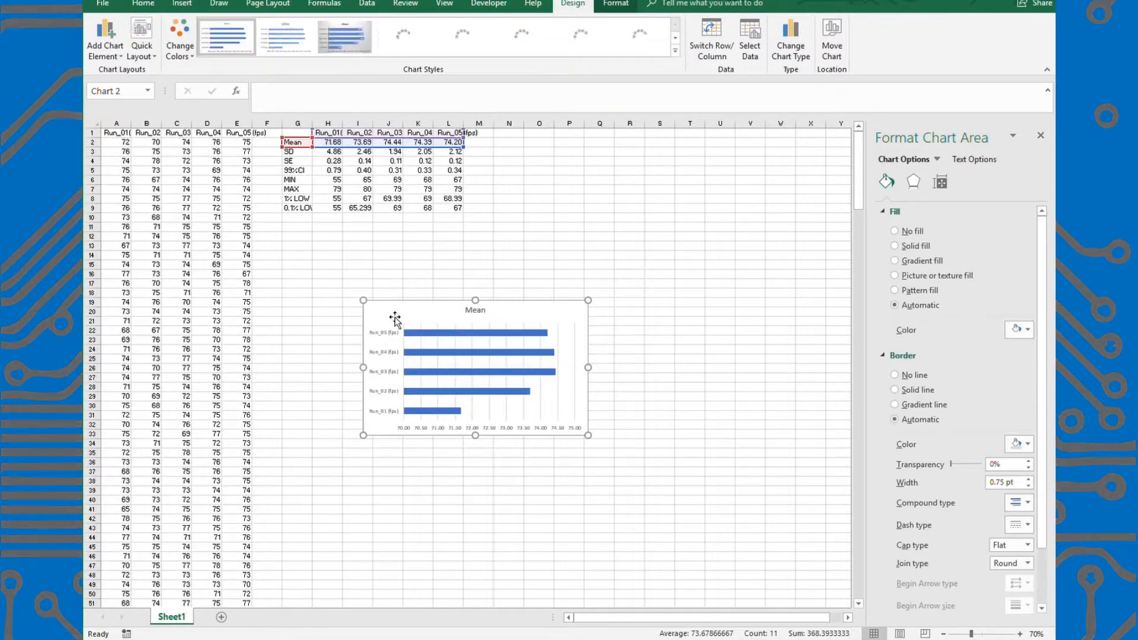
drag(364, 300, 283, 227)
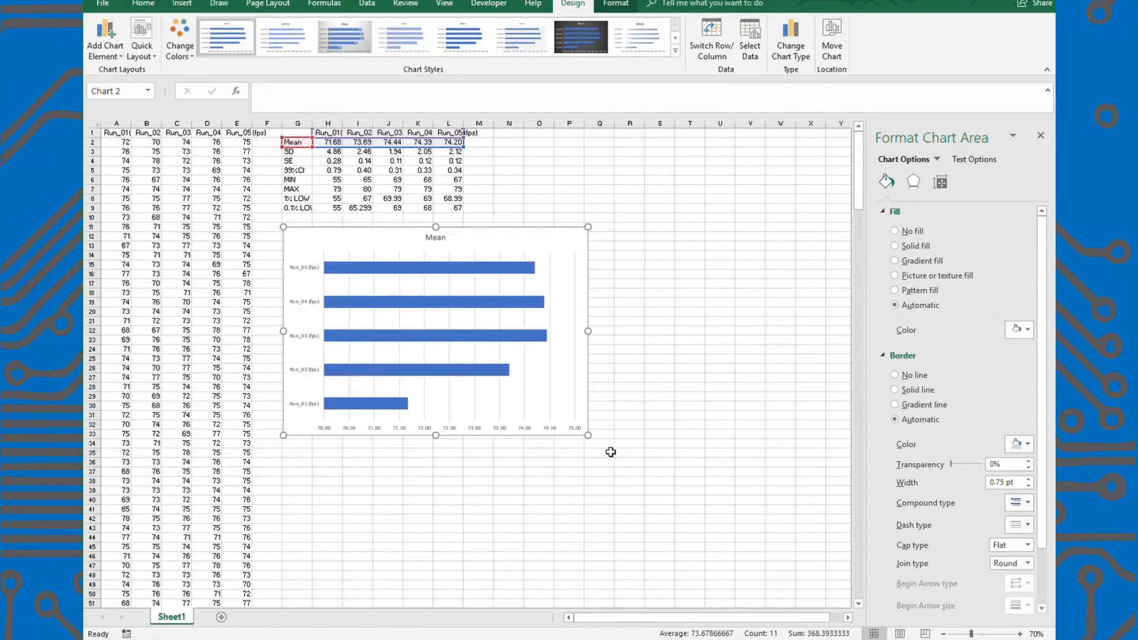
drag(589, 436, 689, 509)
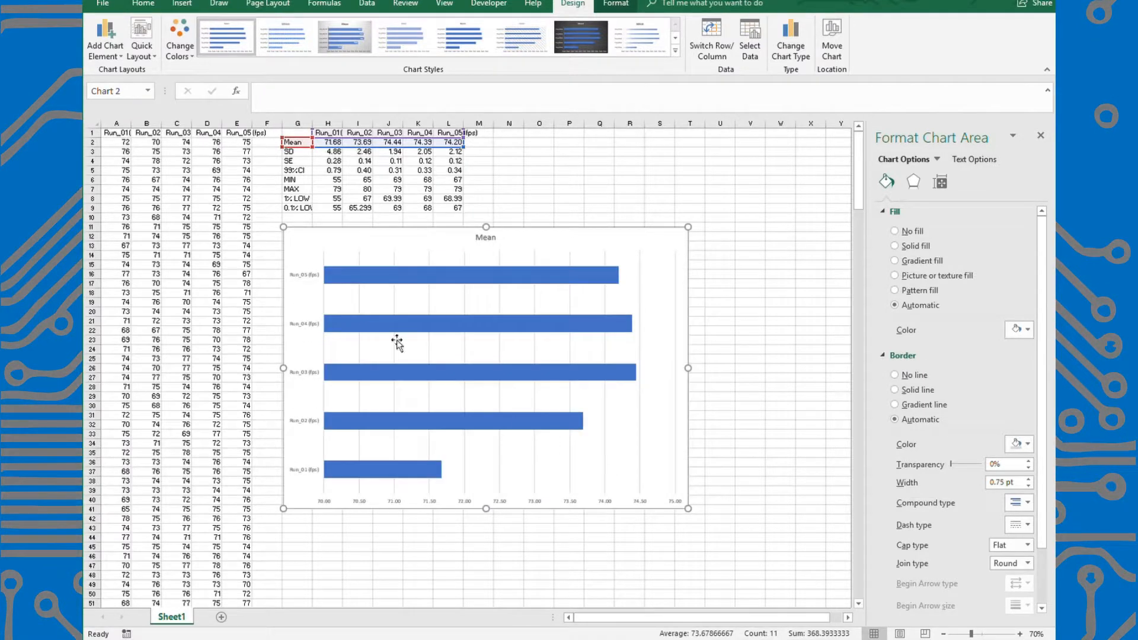
Enlarge the font of the run-name labels on the chart's vertical axis.
click(308, 279)
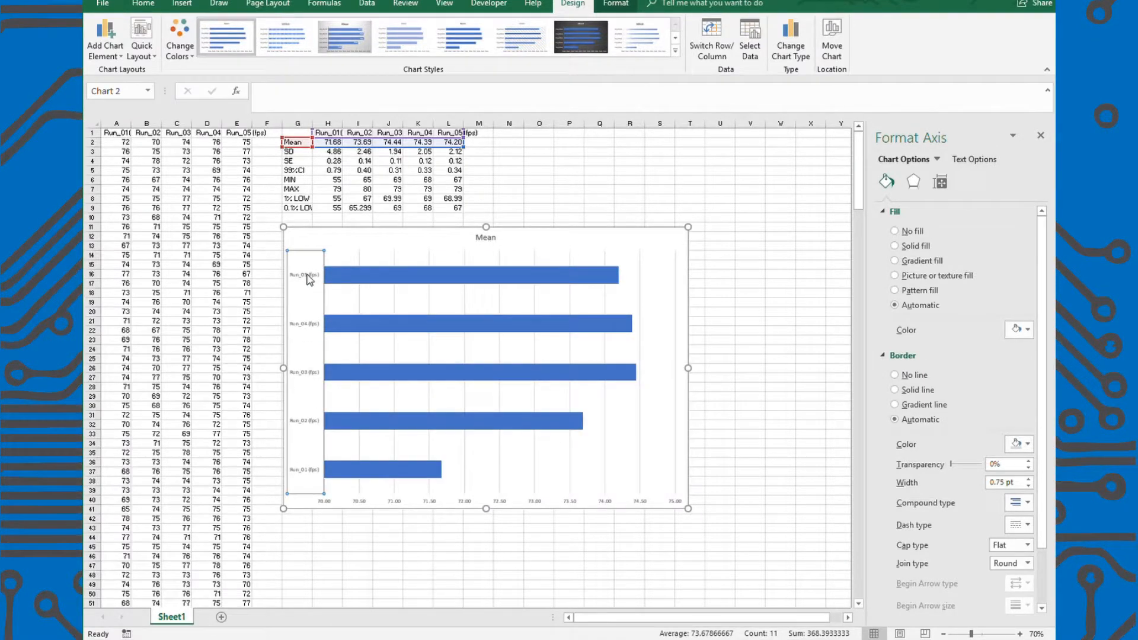
click(143, 4)
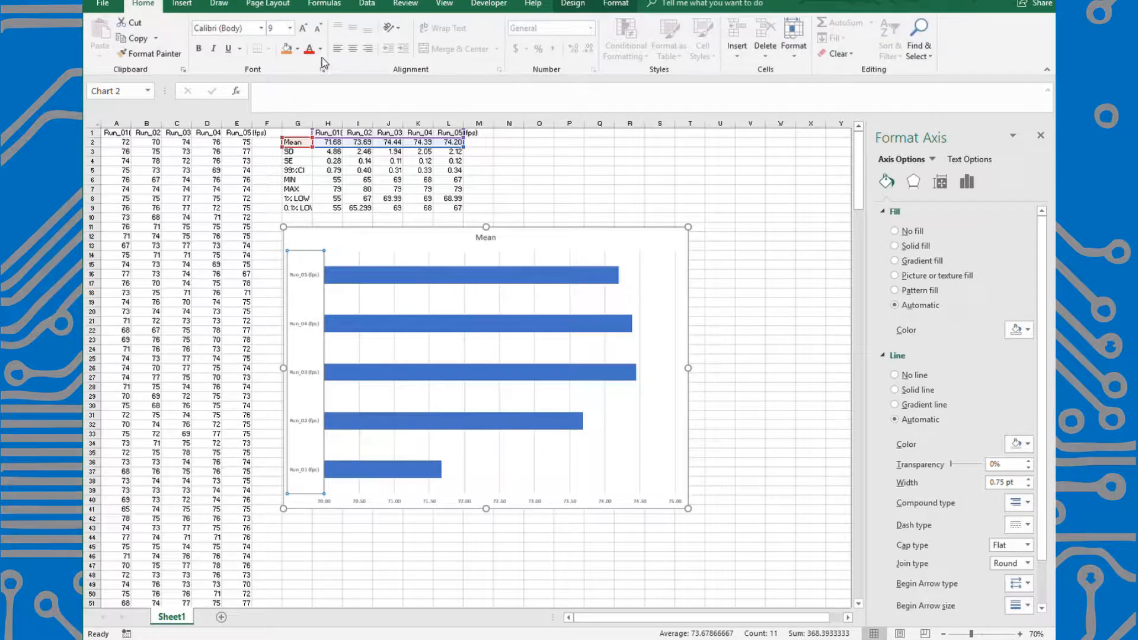
click(303, 28)
click(303, 29)
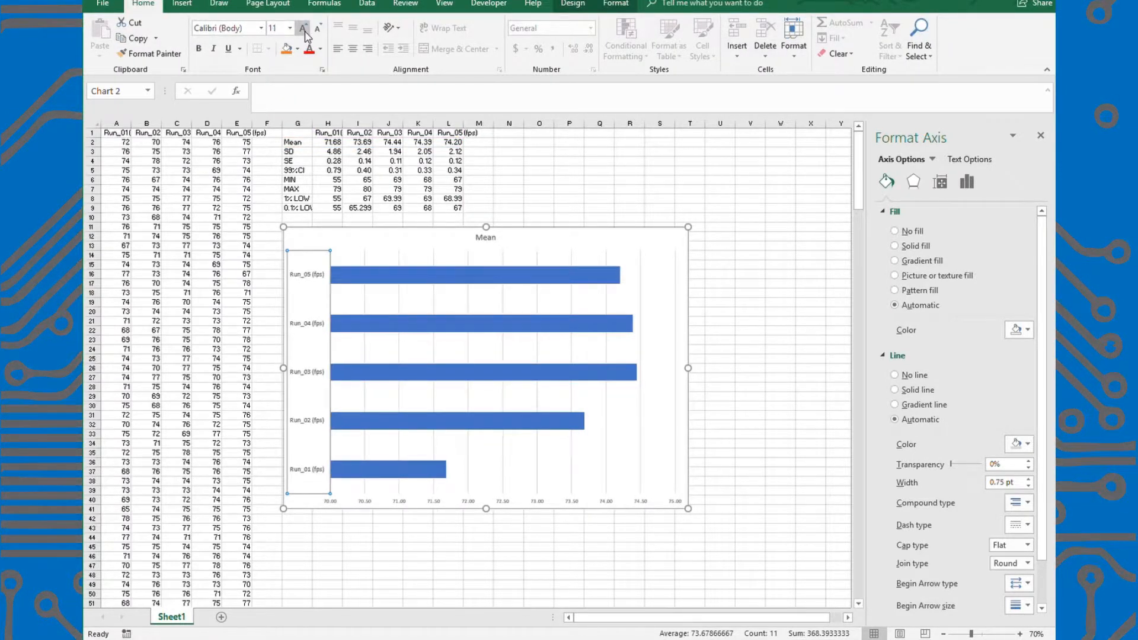
click(448, 507)
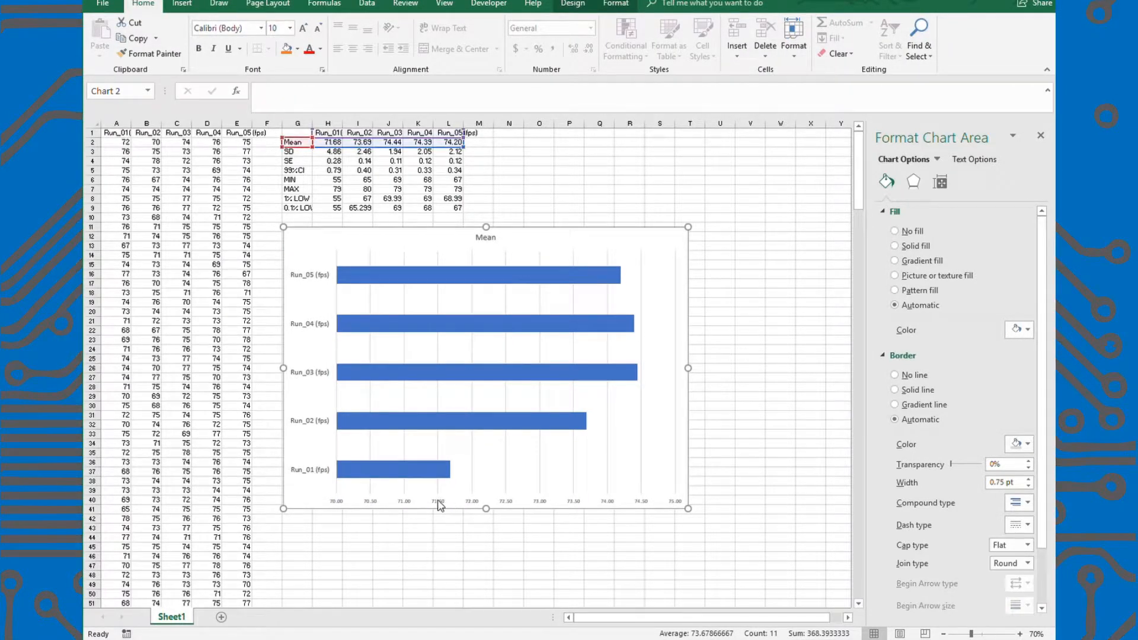
click(439, 503)
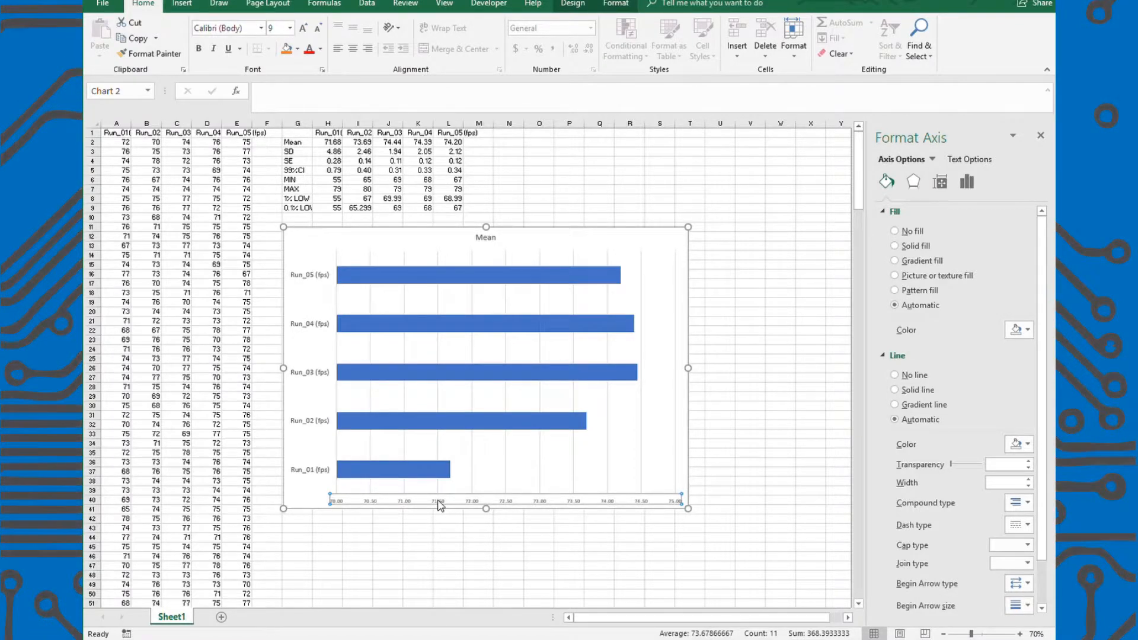
Give the chart's Run_04 bar a solid orange fill and the Run_03 bar a solid gray fill.
click(450, 285)
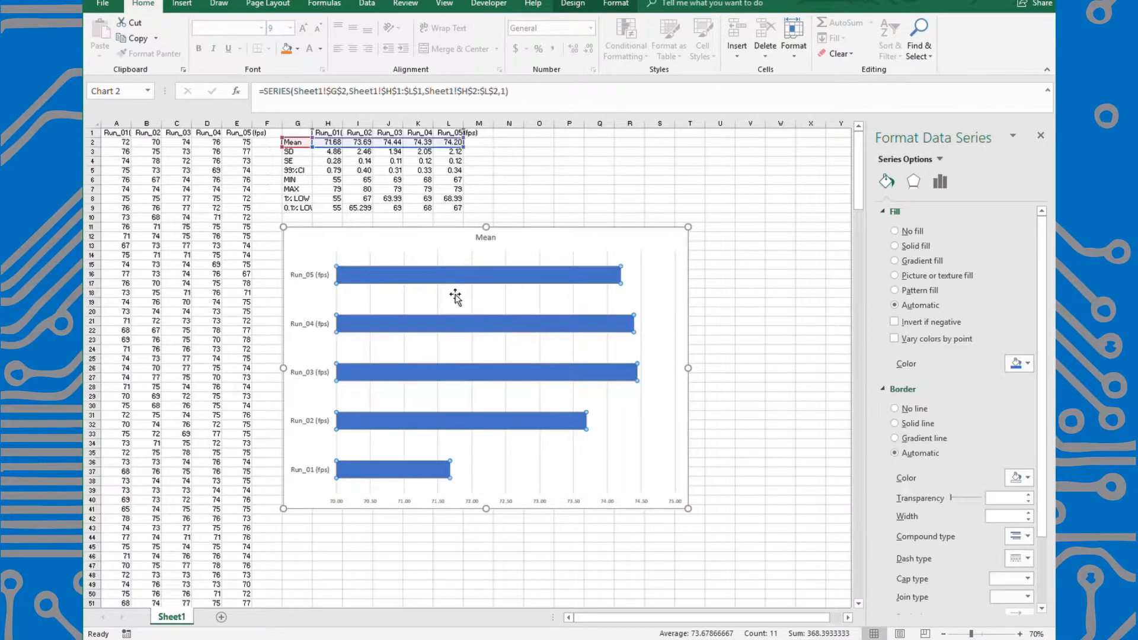
click(452, 314)
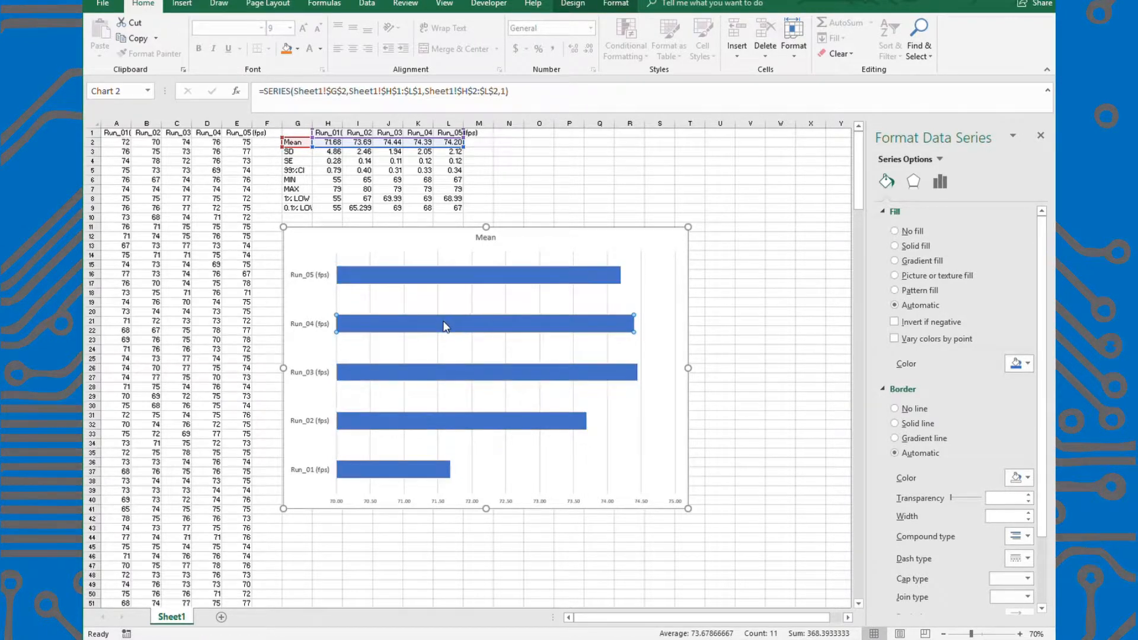
click(935, 185)
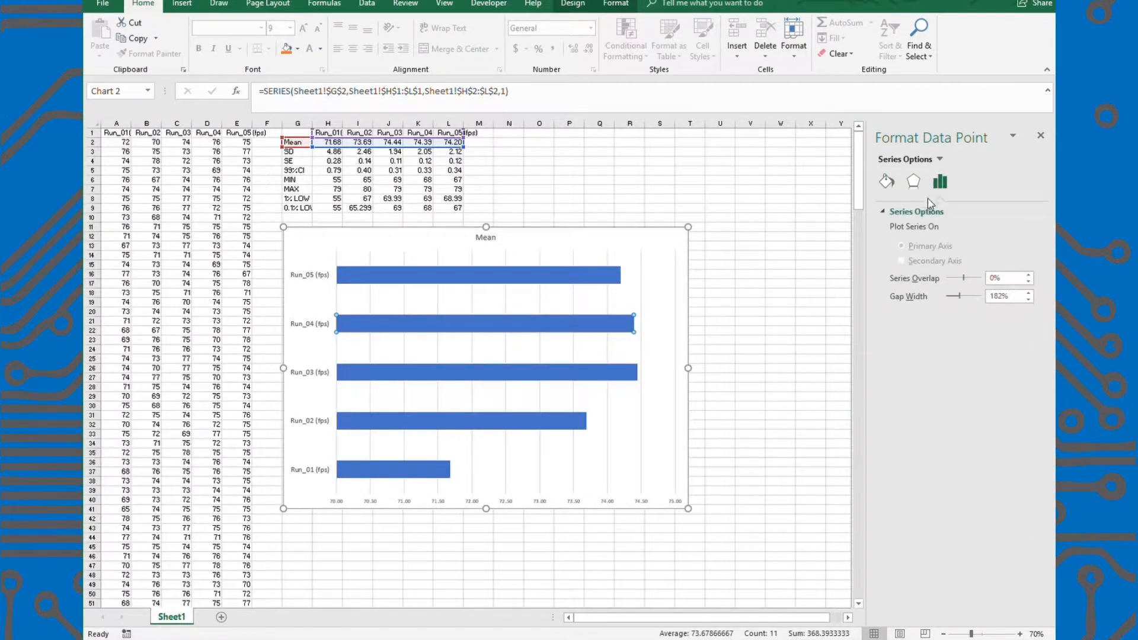
click(888, 183)
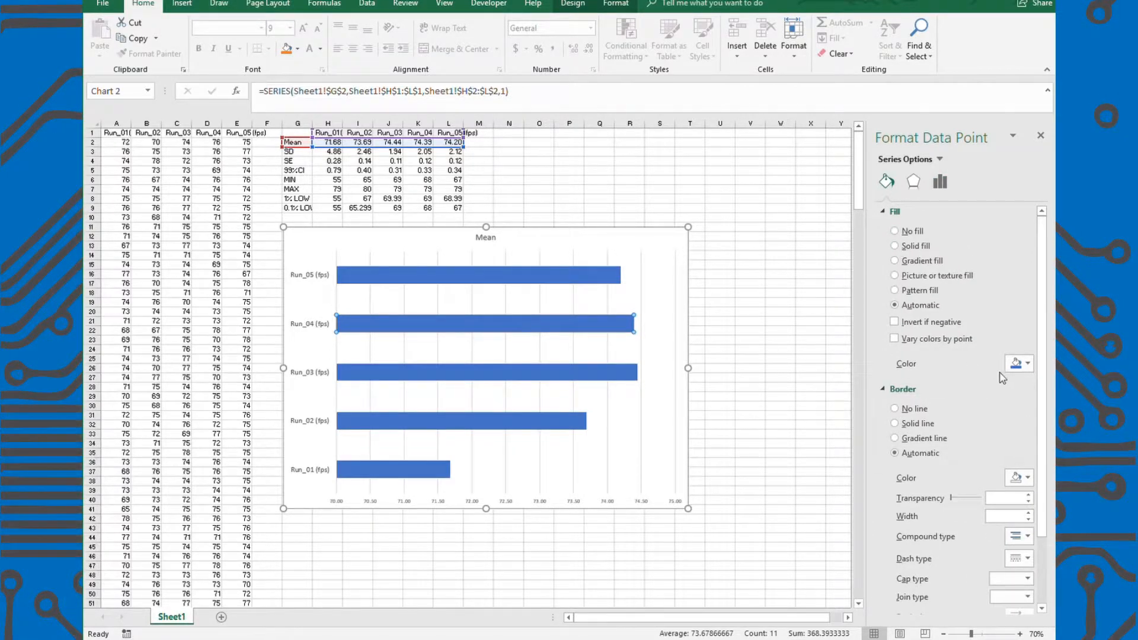
click(616, 373)
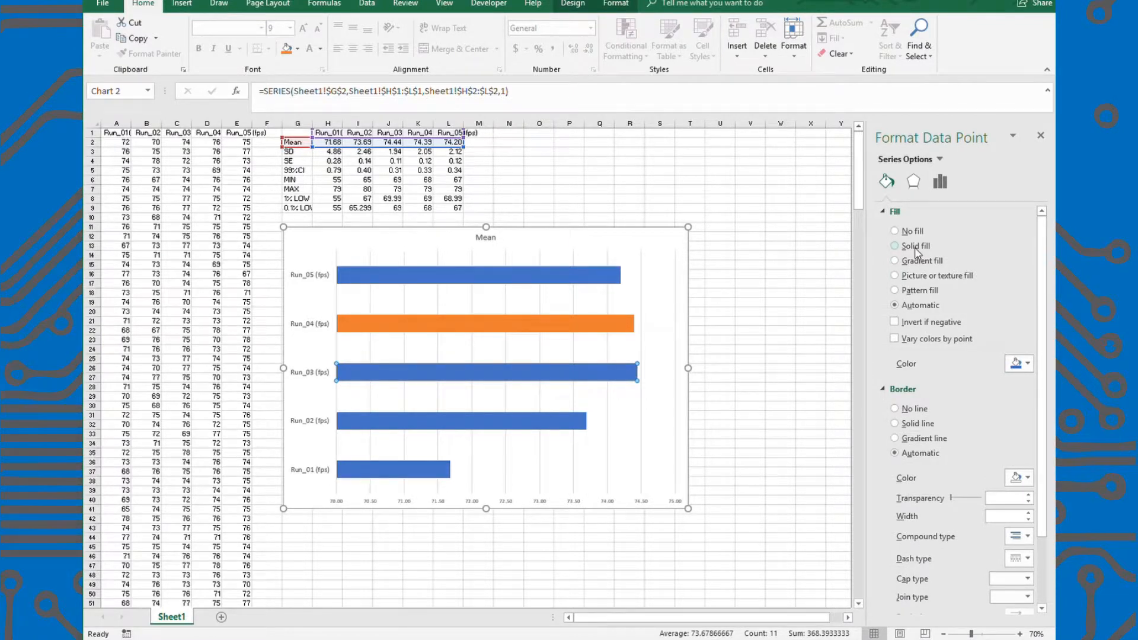
click(1016, 363)
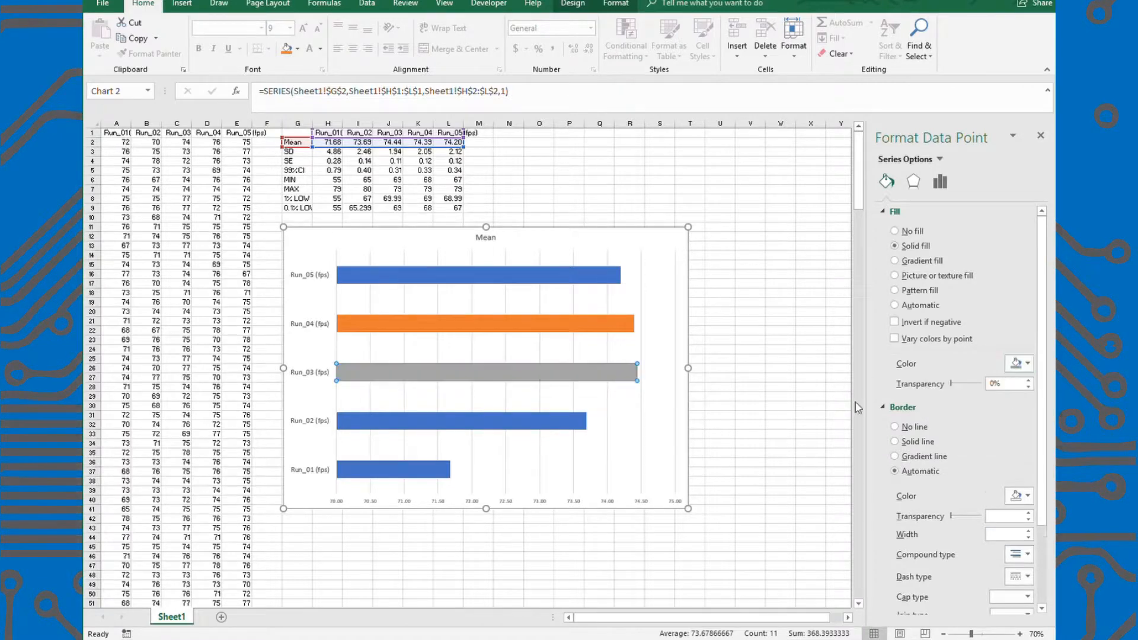
Give the chart's Run_02 bar a solid gold fill and the Run_01 bar a solid light blue fill.
click(564, 422)
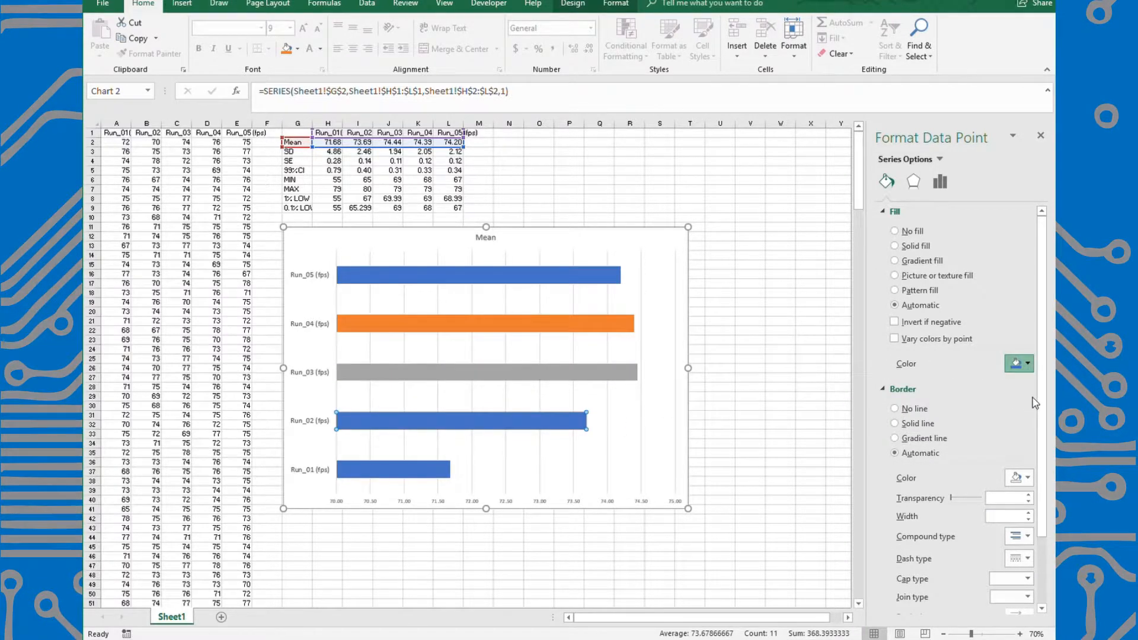
click(1017, 364)
click(418, 474)
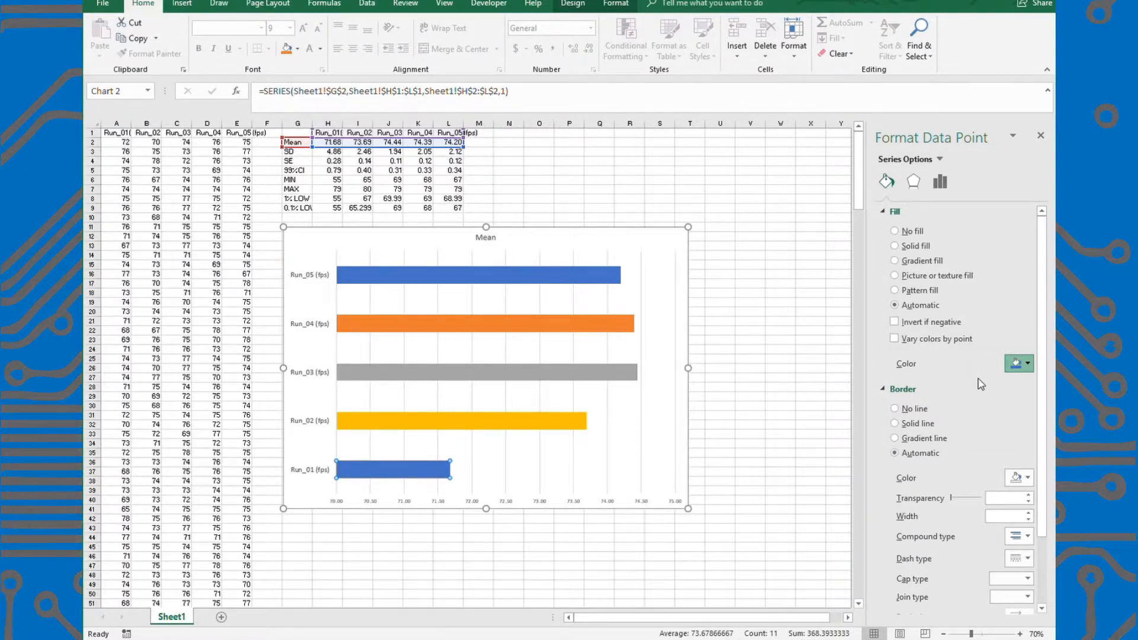
click(1041, 396)
click(400, 548)
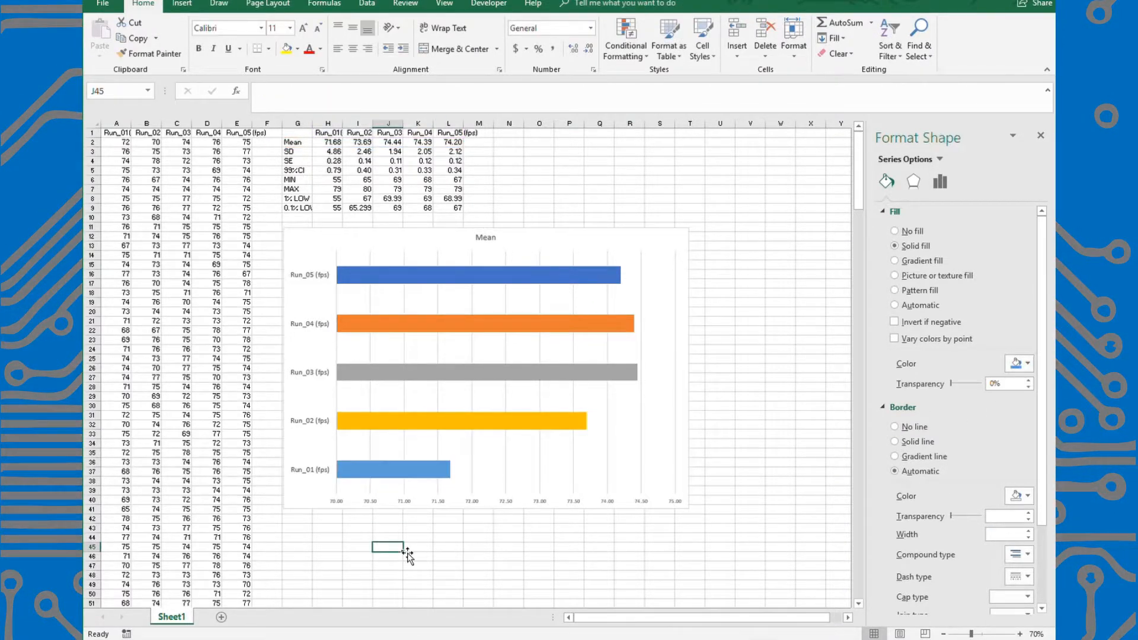
Add standard error bars to the Mean series in the chart.
click(384, 279)
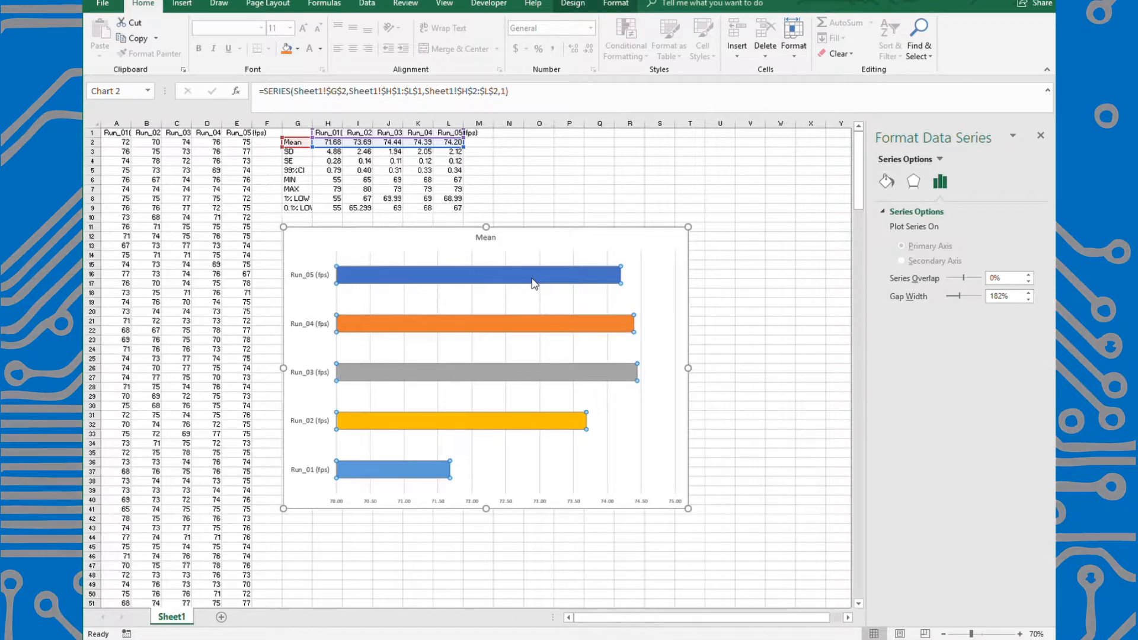
click(605, 7)
click(574, 5)
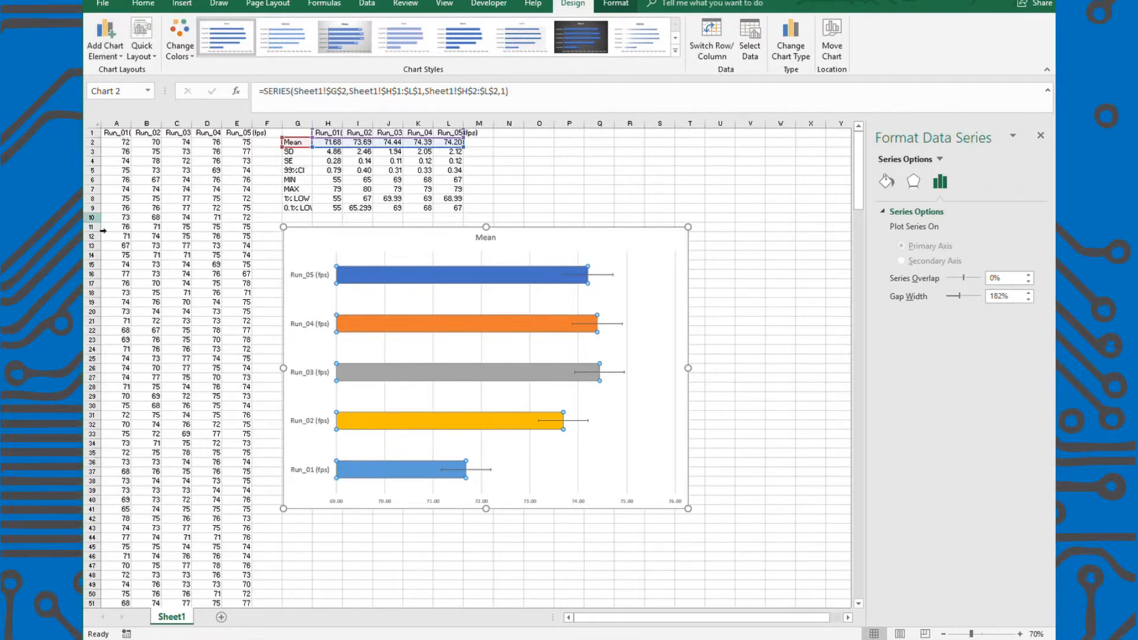
Compare the chart's error bars and their error amount setting with the calculated SE row (G4:L4) and its formulas.
click(600, 275)
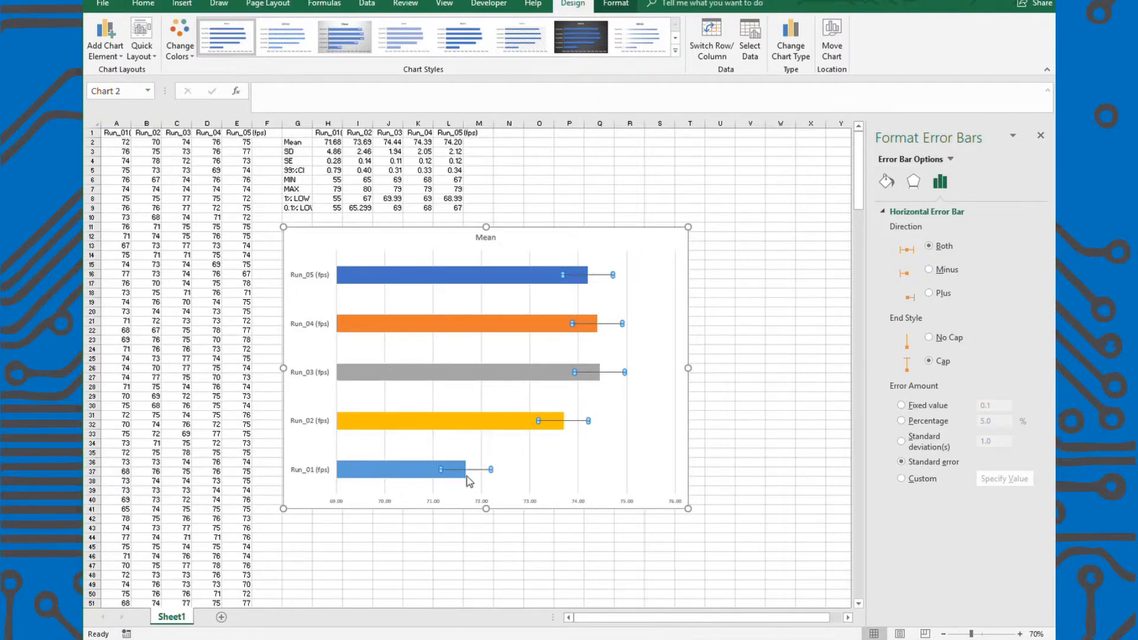
click(337, 162)
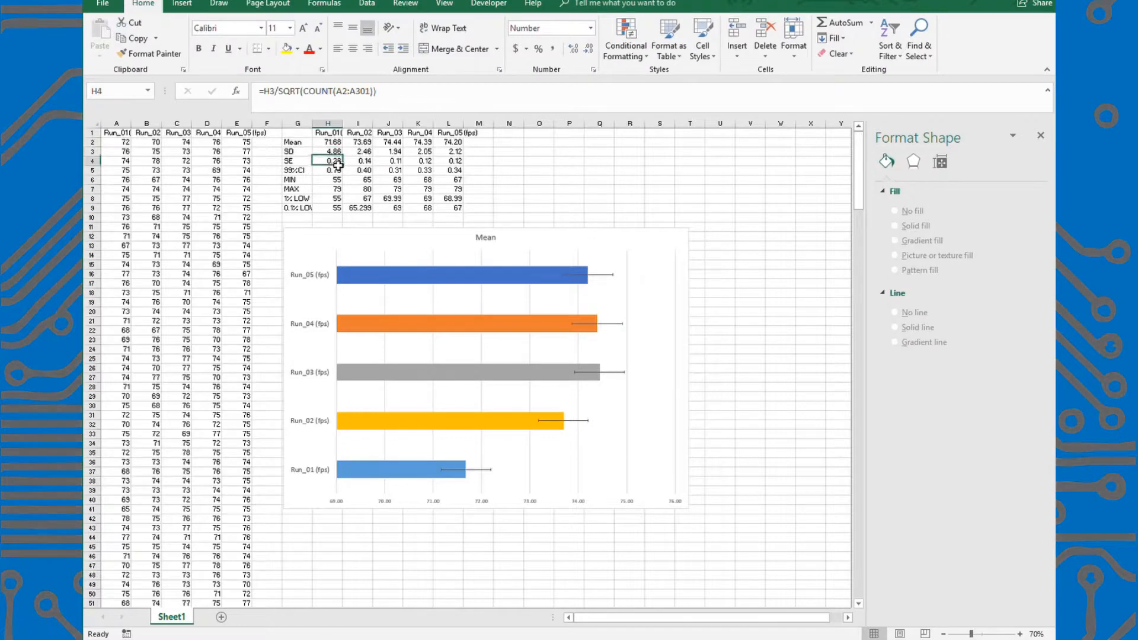
drag(294, 162, 454, 168)
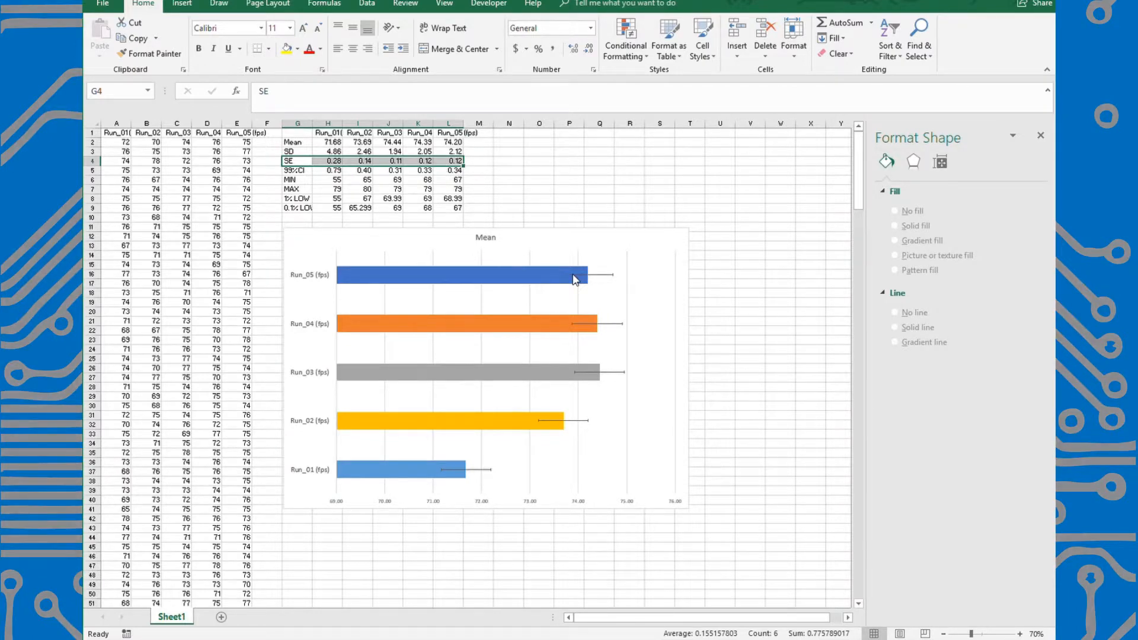
click(458, 470)
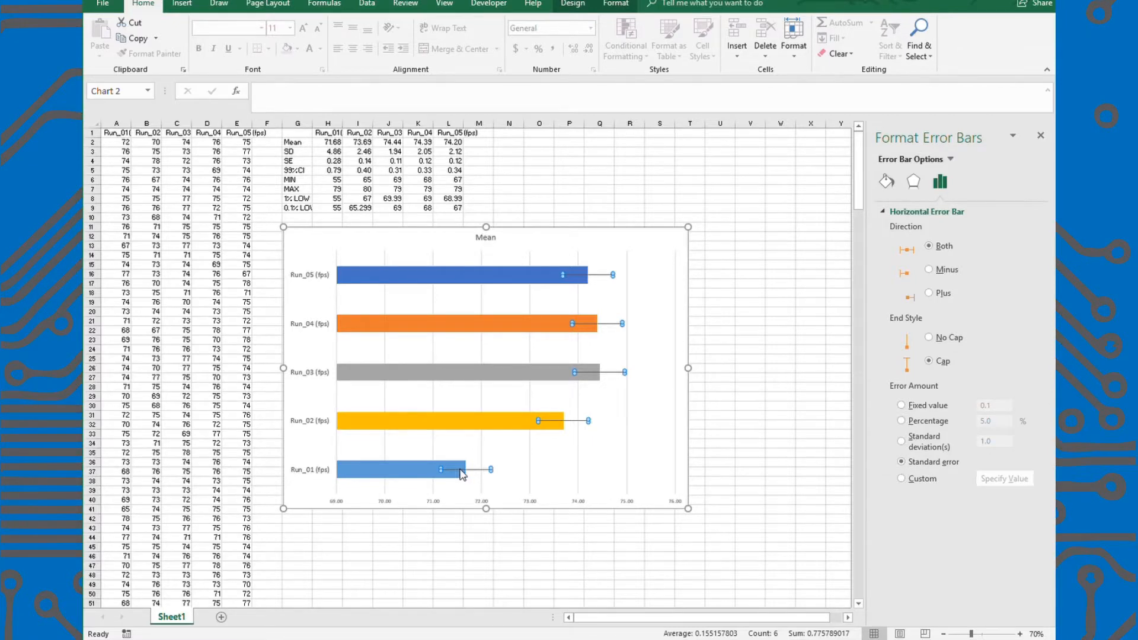
click(337, 161)
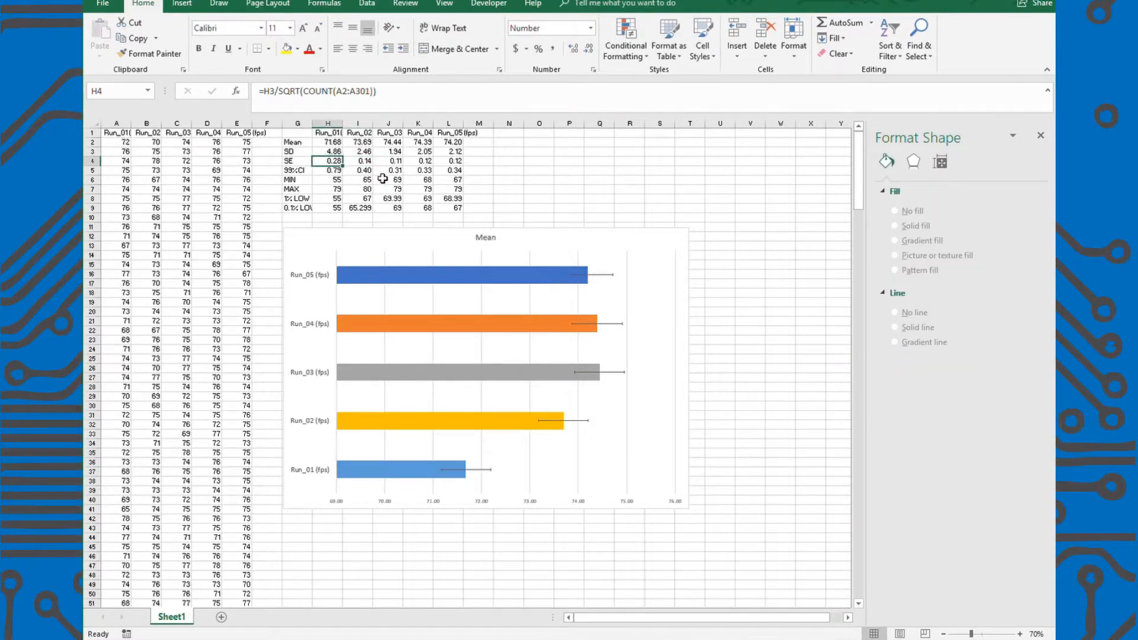
click(362, 161)
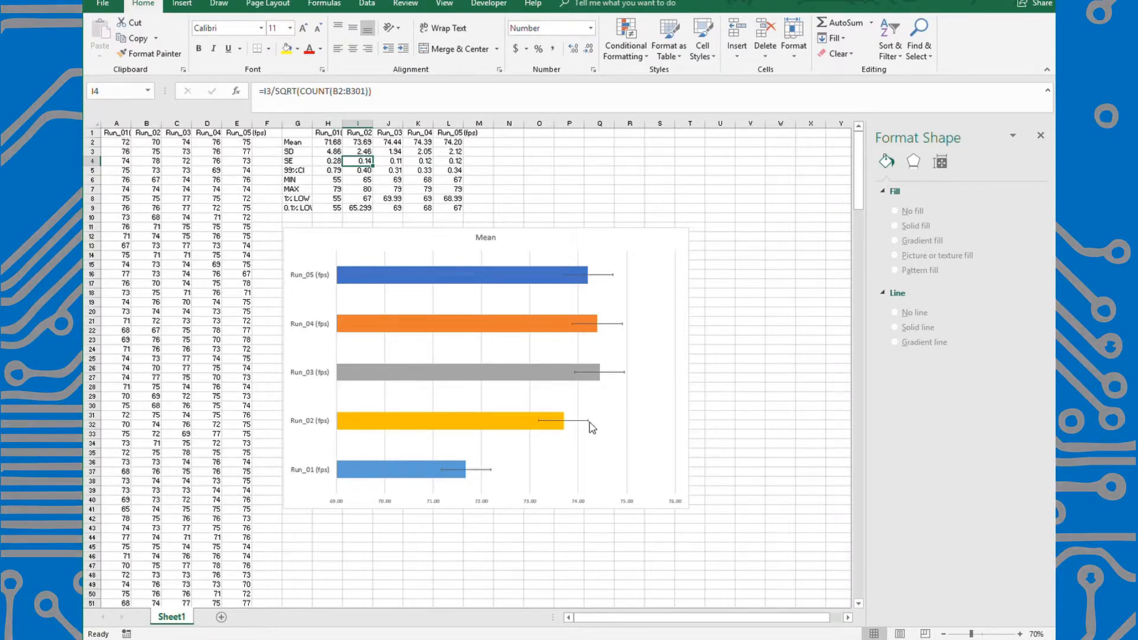
Switch the Mean series' horizontal error bars to a custom error amount and confirm the custom values.
click(563, 373)
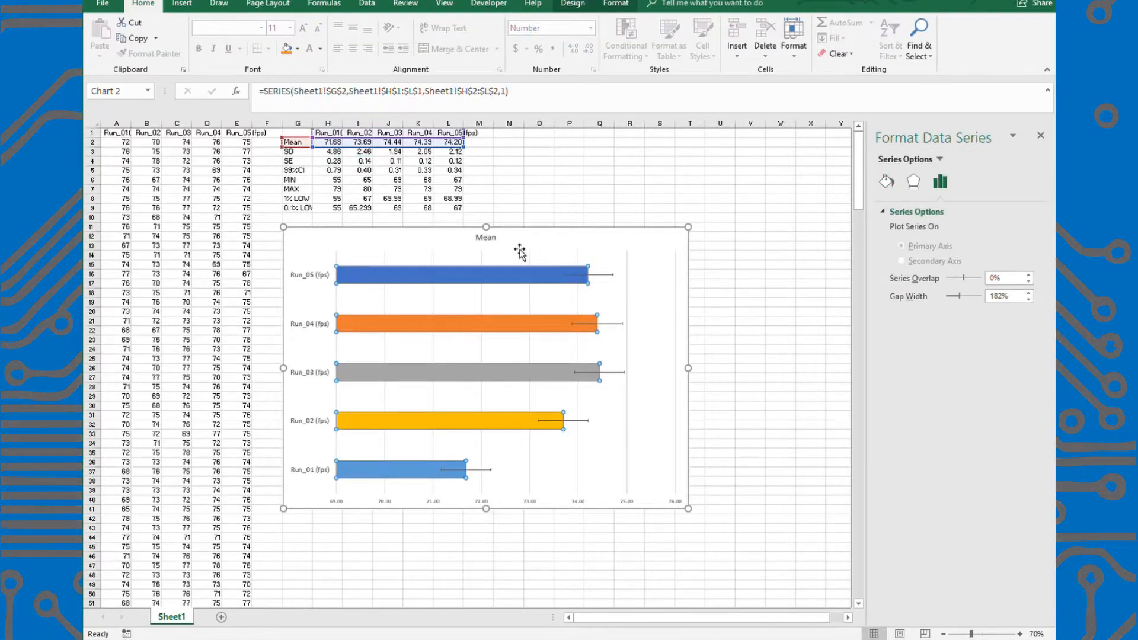
click(592, 275)
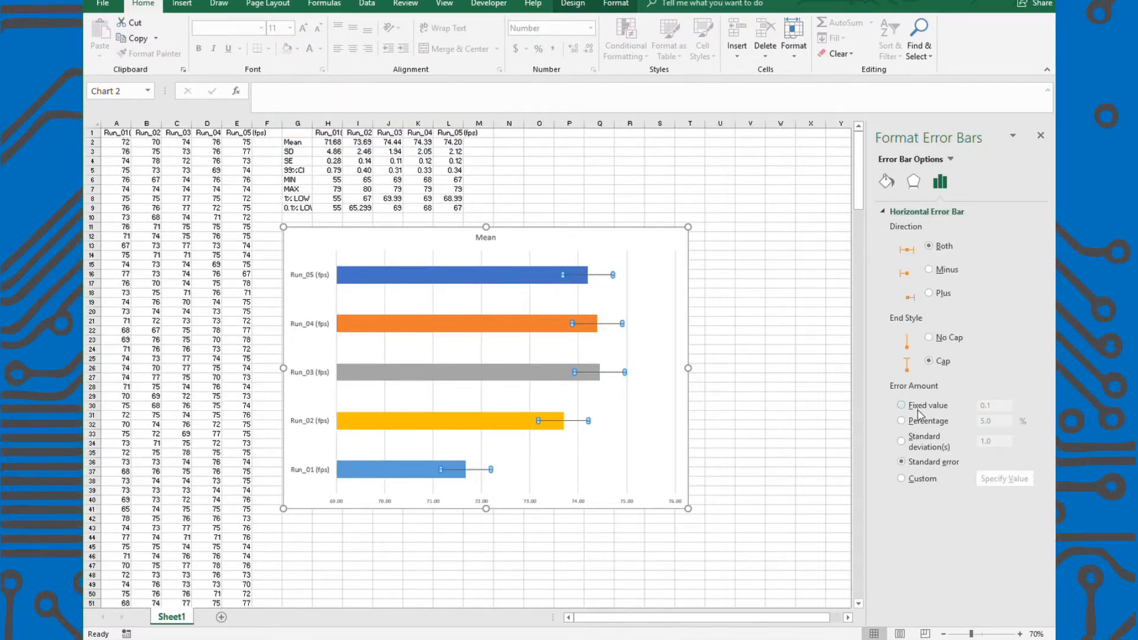
click(918, 481)
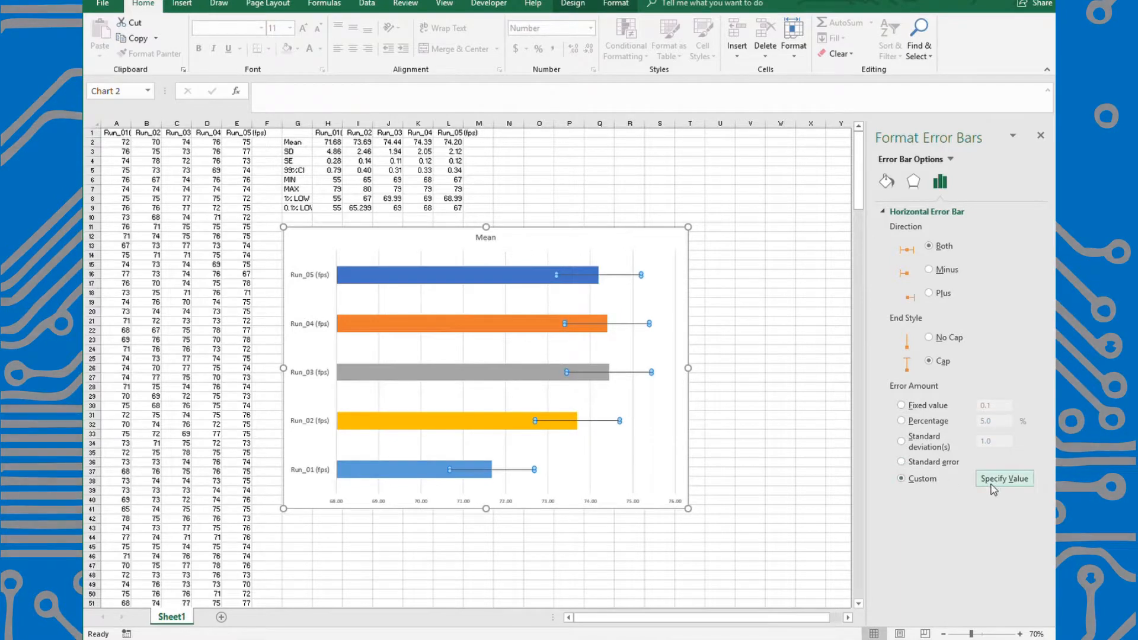
click(996, 488)
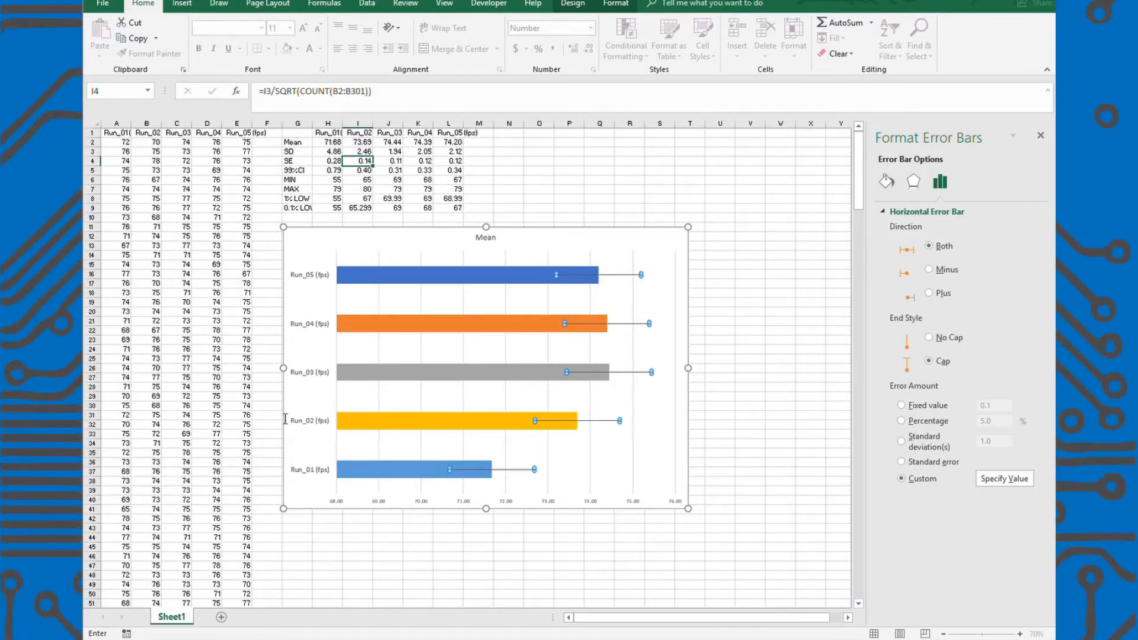
click(324, 438)
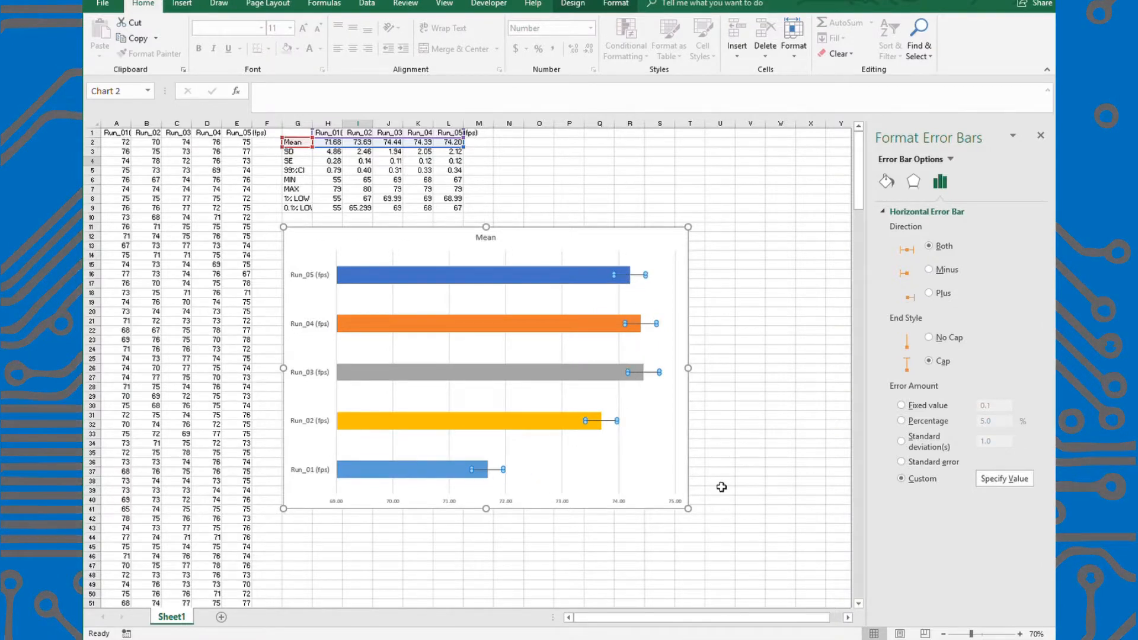
Set both the positive and negative custom error values to the SE row range H4:L4.
click(1002, 481)
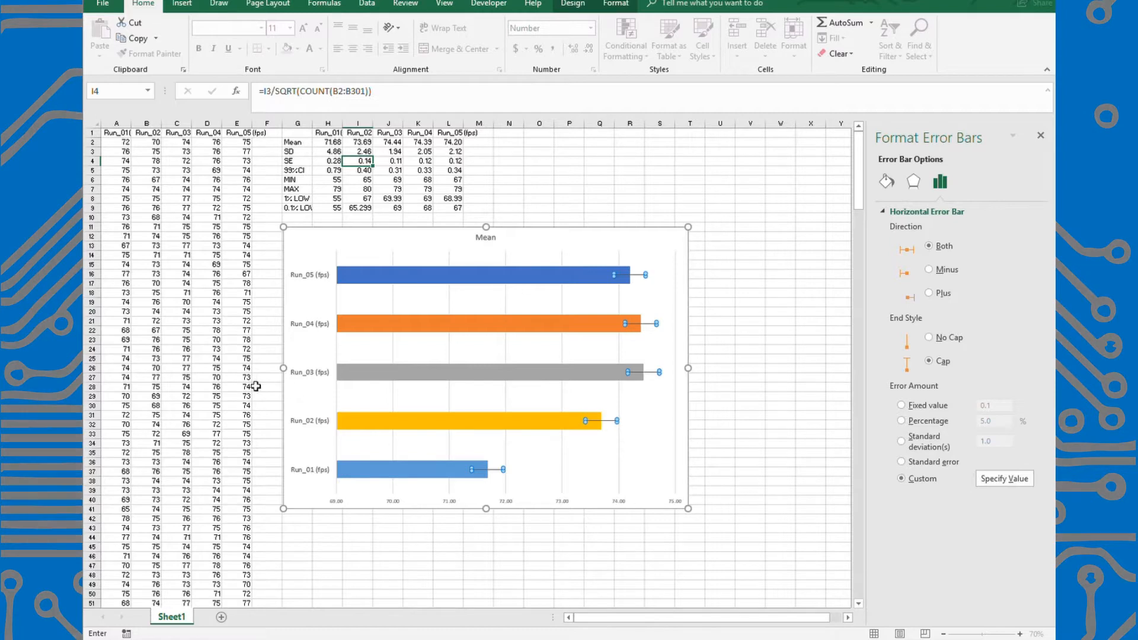
drag(328, 162, 452, 167)
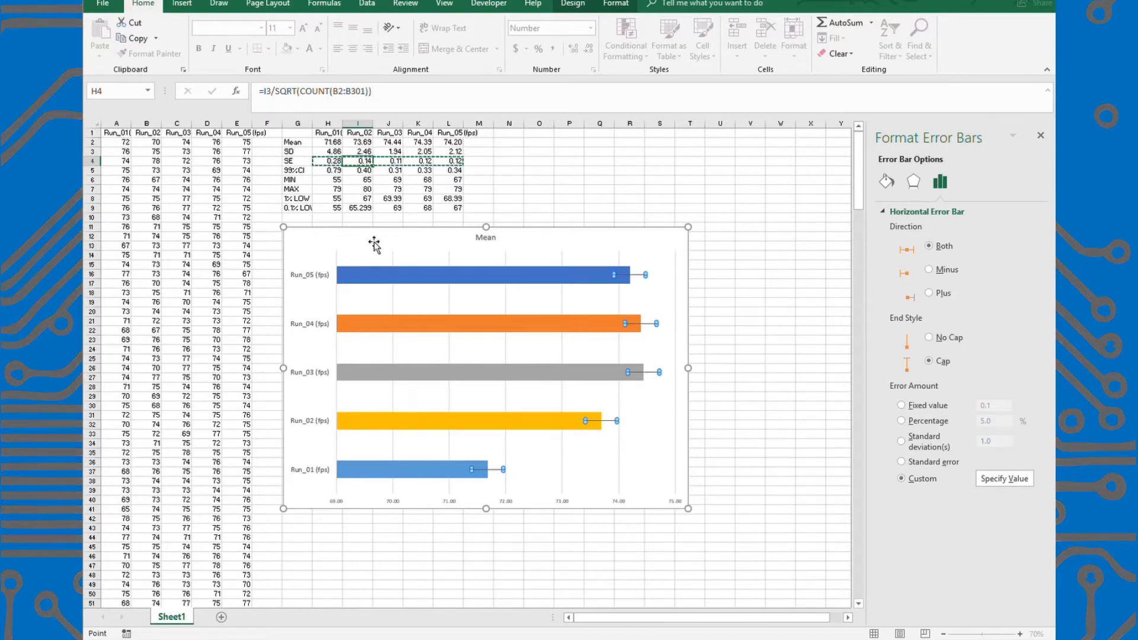
click(245, 410)
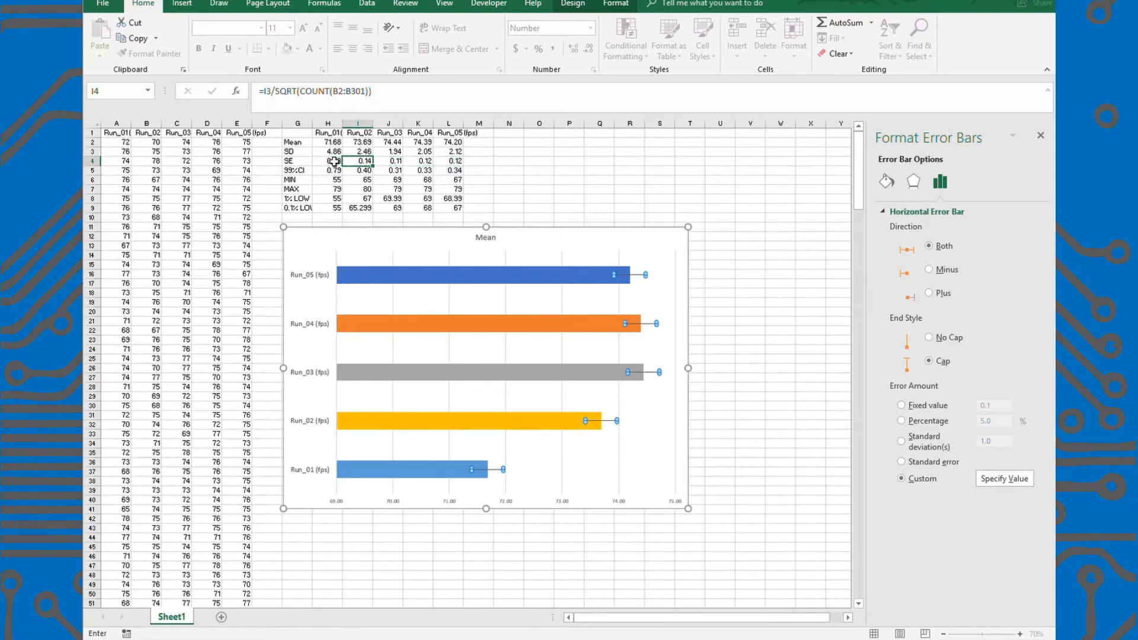
drag(329, 162, 450, 164)
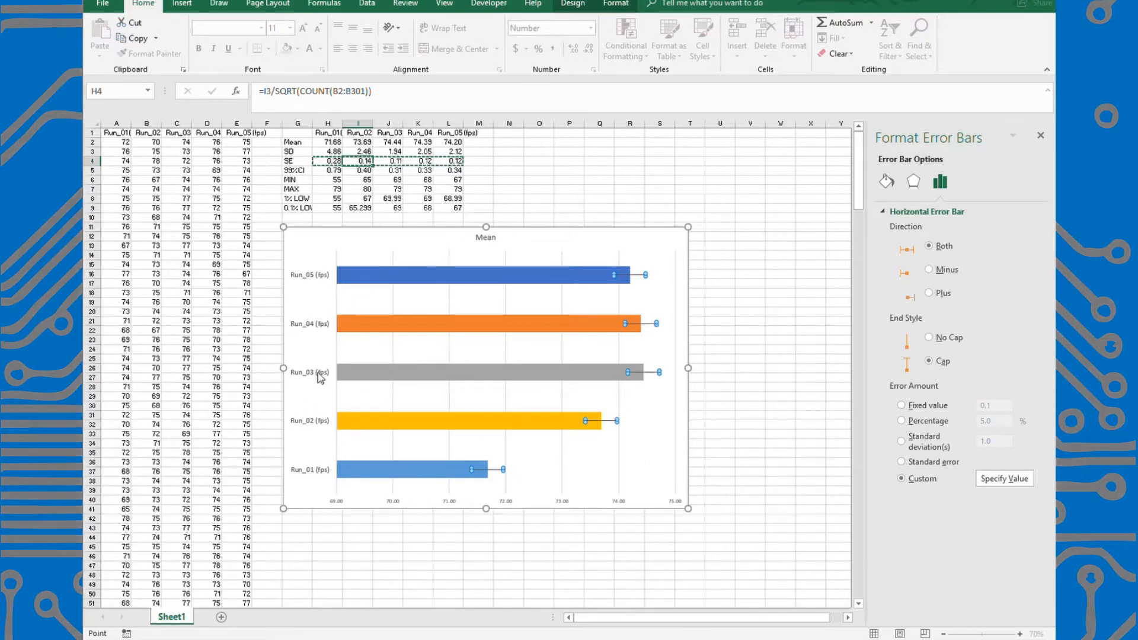
click(303, 422)
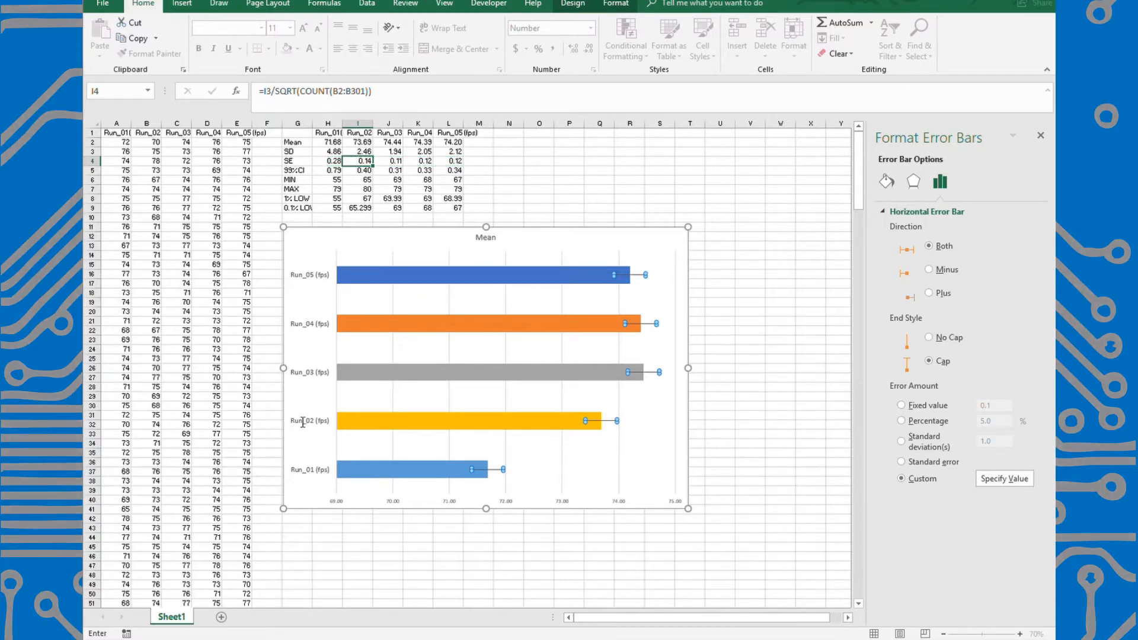
click(301, 428)
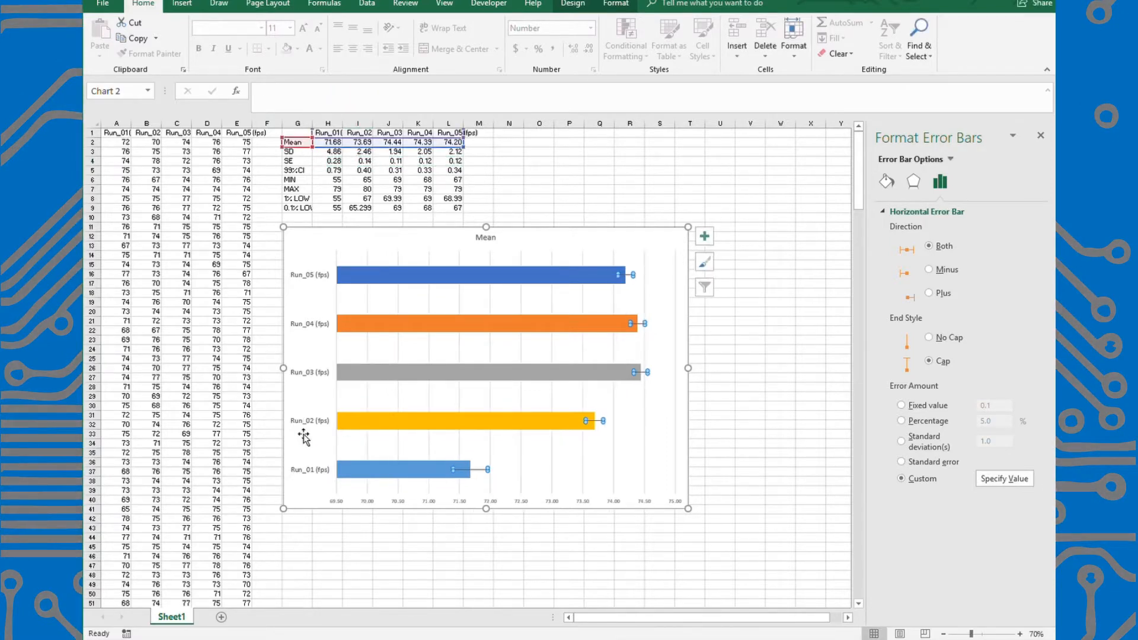
click(779, 445)
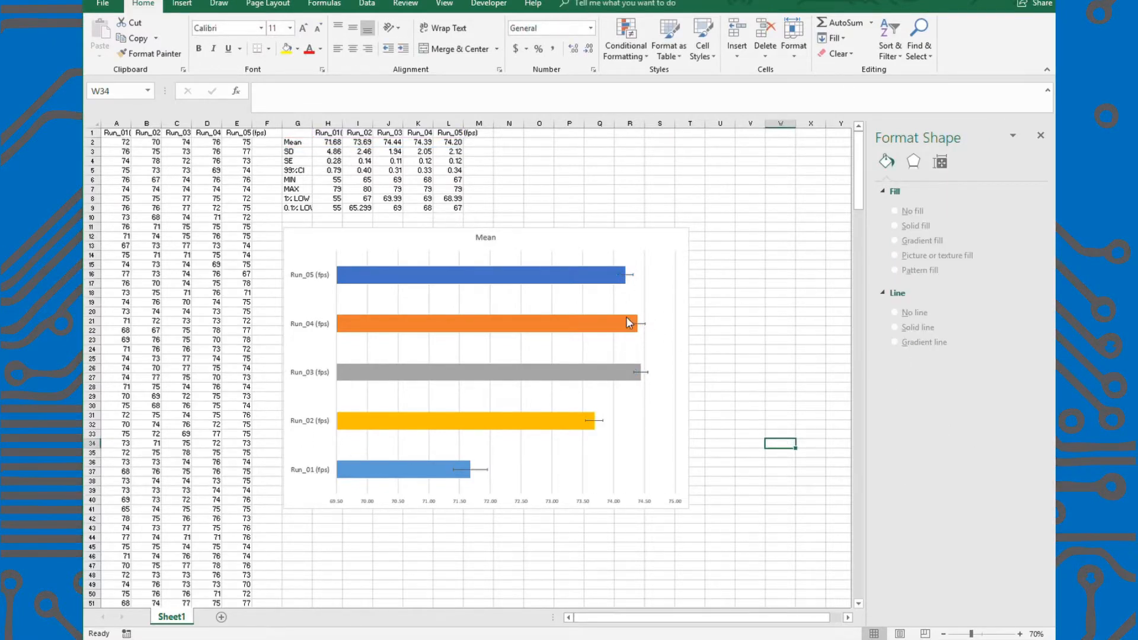
Examine the custom error bars of each run up close and check them against the SE row.
click(475, 470)
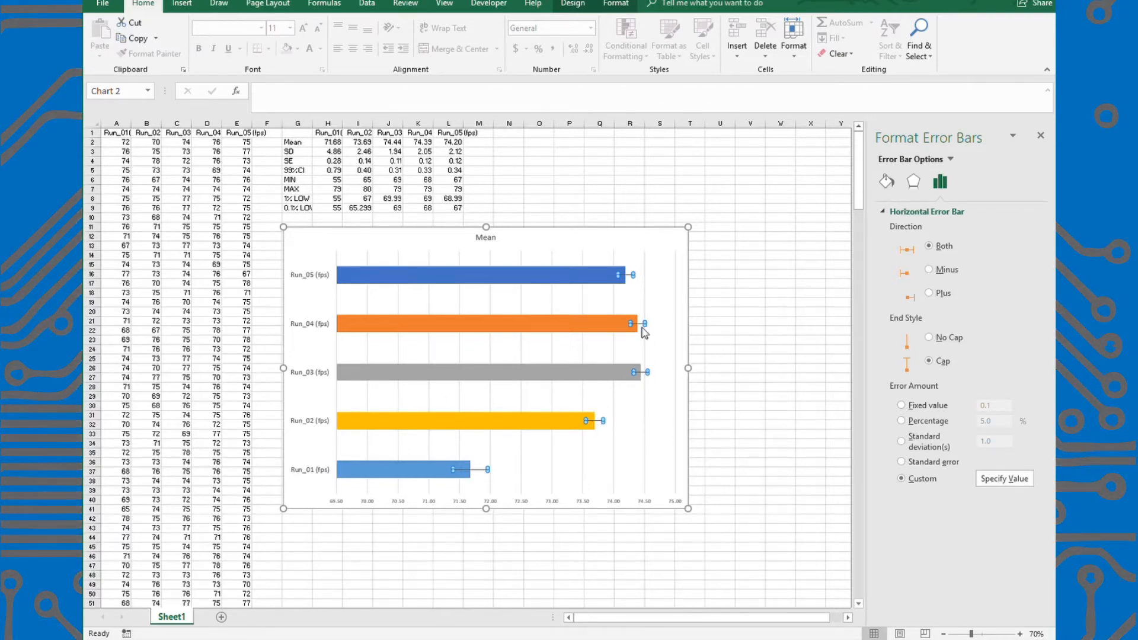
click(771, 407)
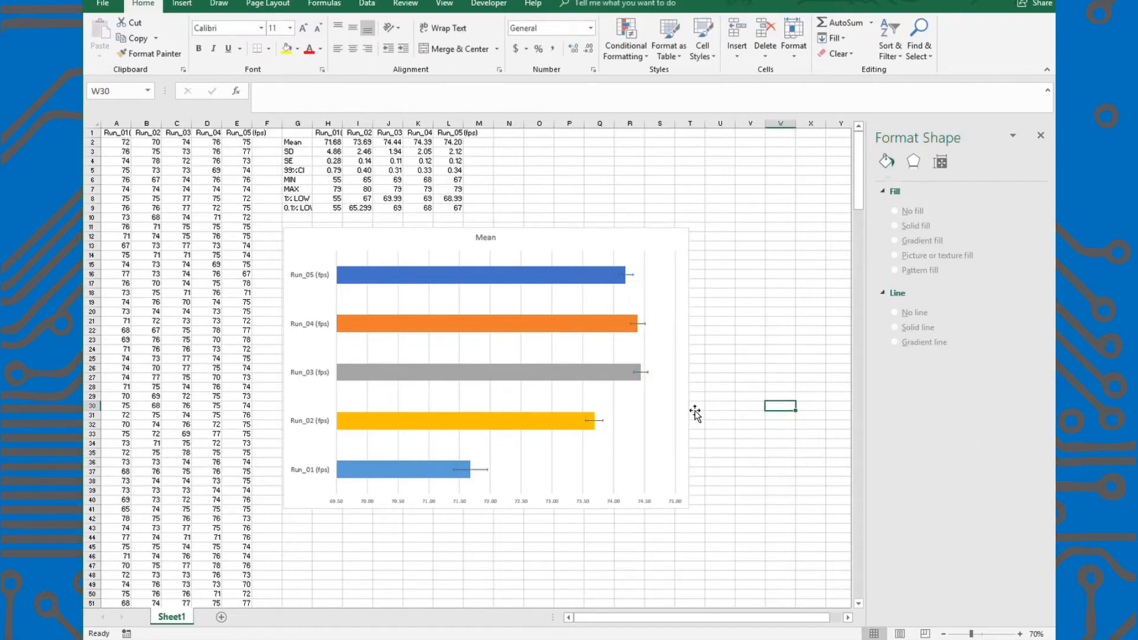
scroll(677, 428, up, 4)
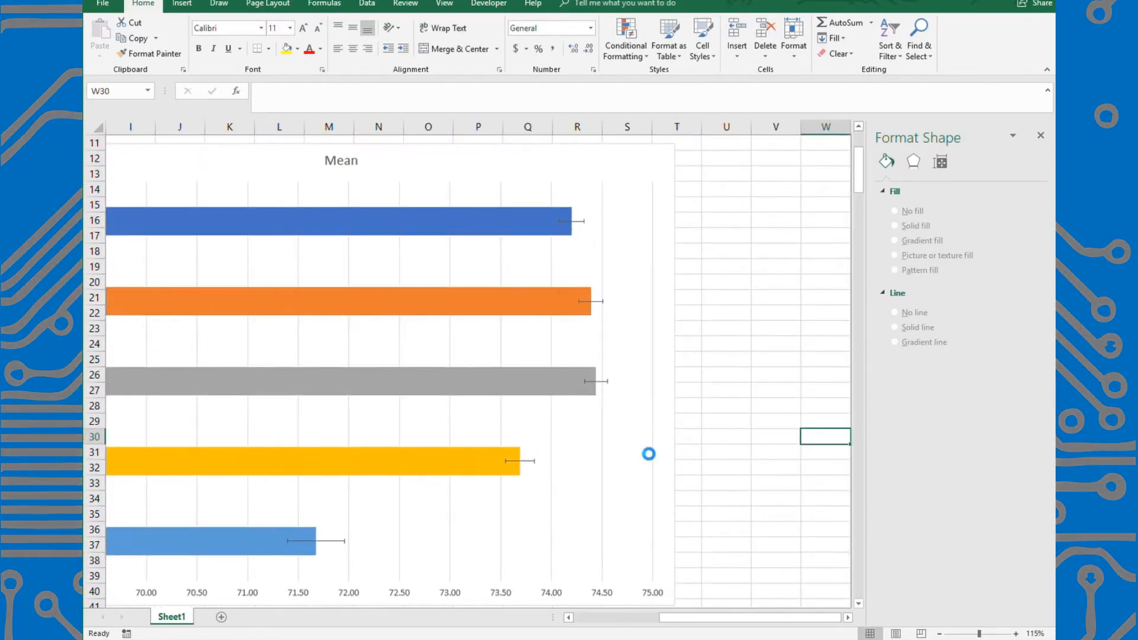
drag(718, 619, 676, 617)
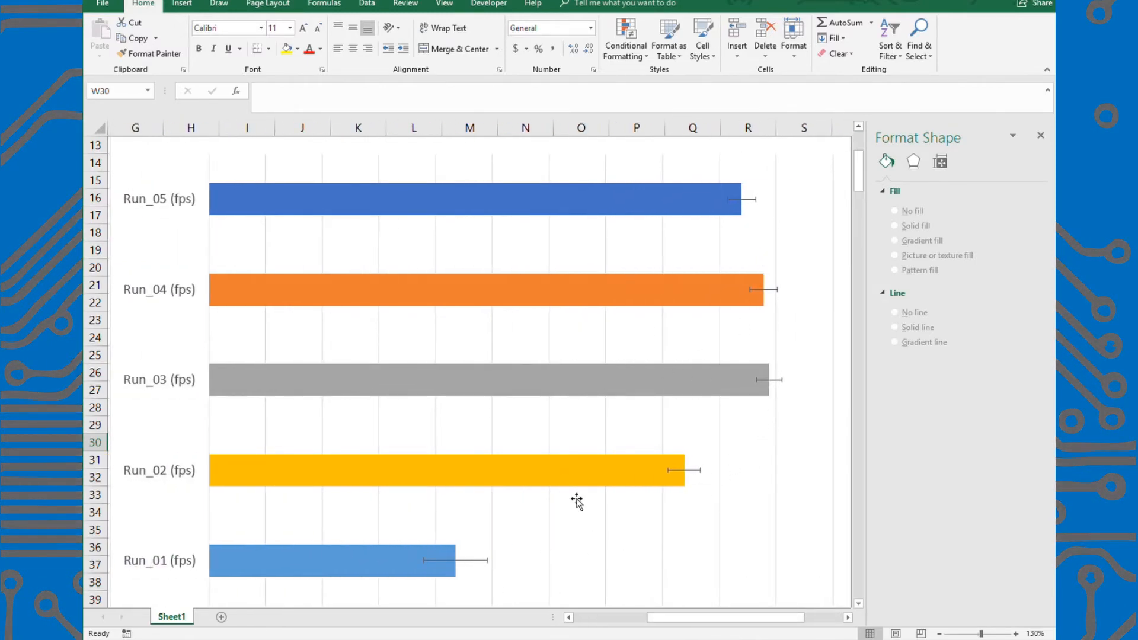
scroll(575, 500, down, 4)
click(328, 161)
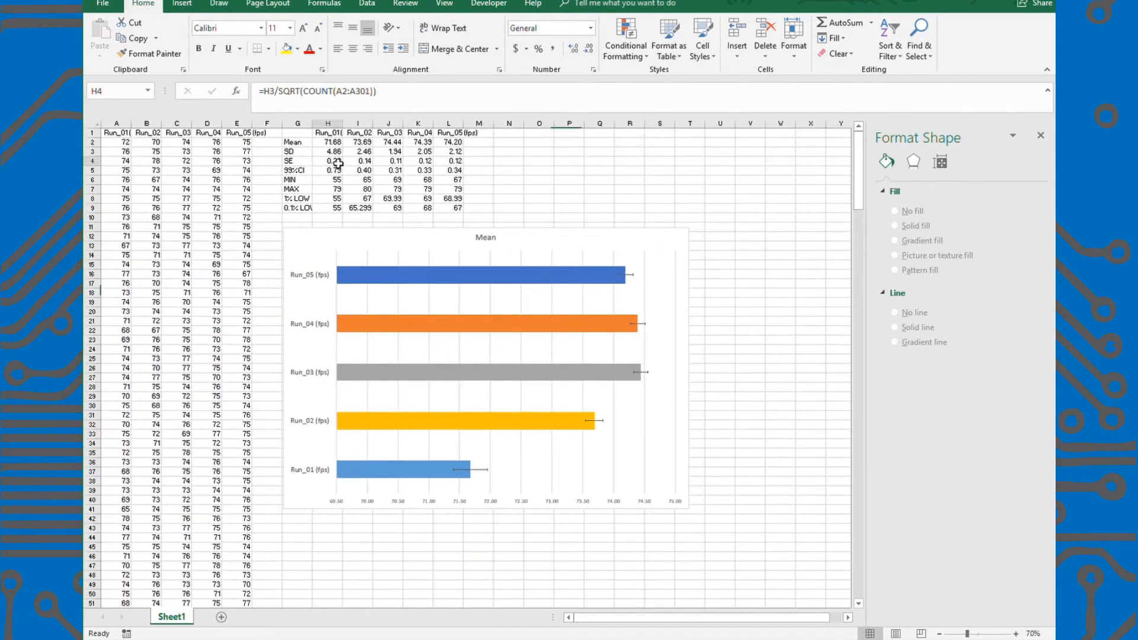